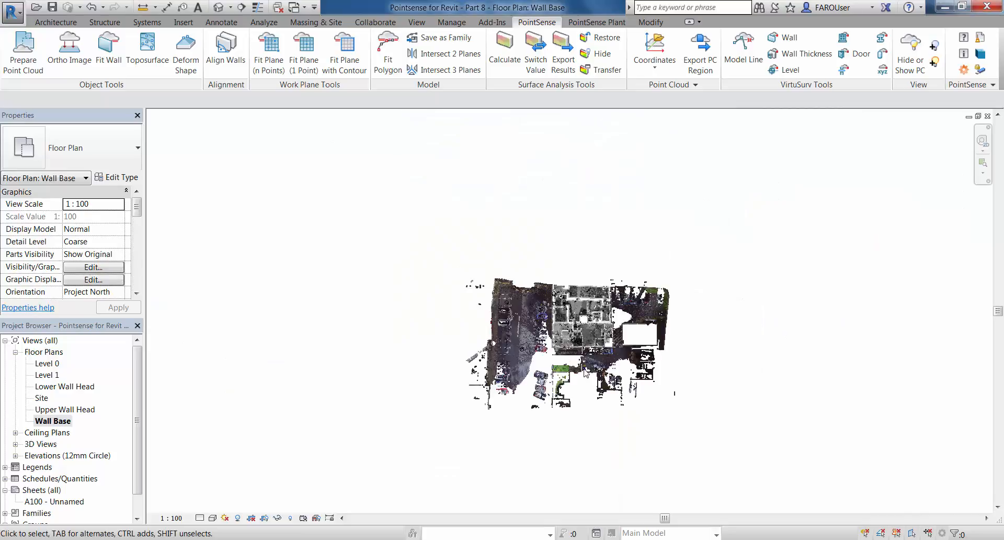
Crop the Wall Base floor plan to its crop region and hide the crop boundary
{"action": "scroll", "coordinate": [570, 366], "scroll_direction": "up", "scroll_amount": 5}
{"action": "middle_click_drag", "start_coordinate": [556, 393], "coordinate": [511, 287]}
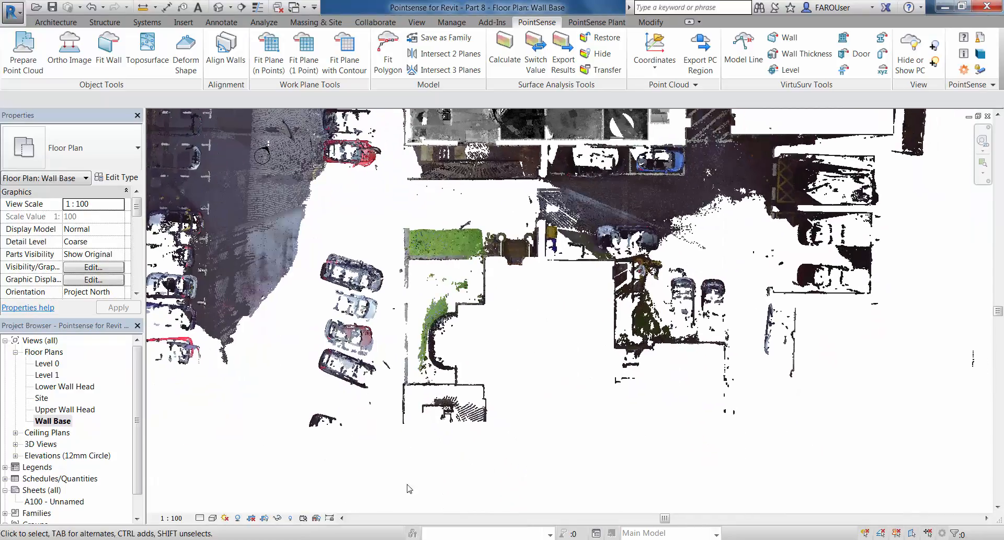
{"action": "left_click", "coordinate": [265, 520]}
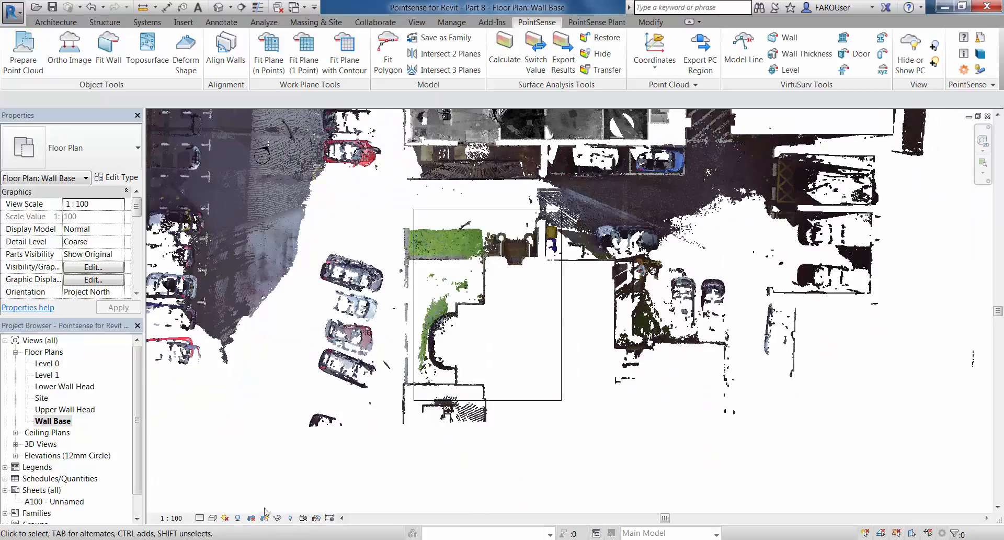
{"action": "left_click", "coordinate": [251, 518]}
{"action": "scroll", "coordinate": [495, 355], "scroll_direction": "up", "scroll_amount": 3}
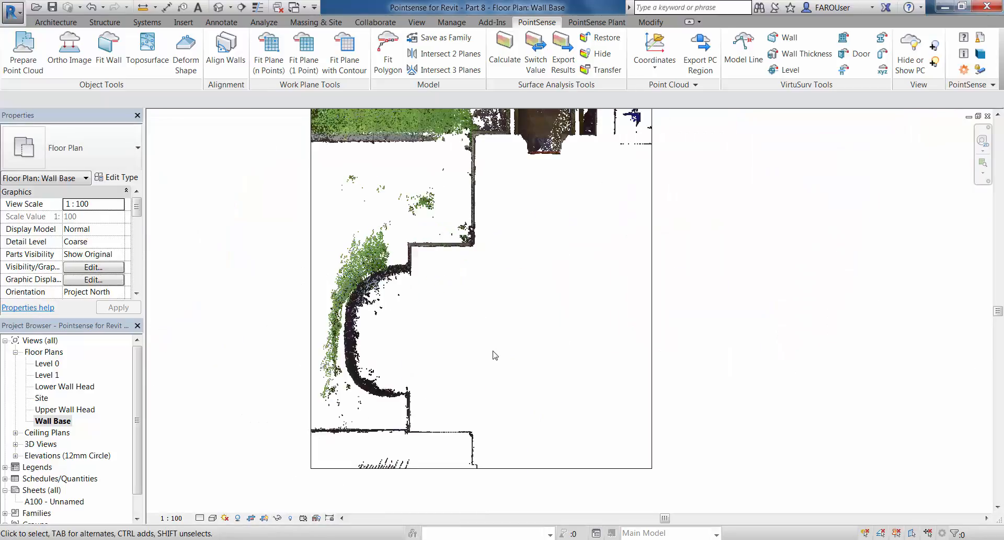
{"action": "scroll", "coordinate": [495, 355], "scroll_direction": "down", "scroll_amount": 1}
{"action": "middle_click_drag", "start_coordinate": [522, 376], "coordinate": [505, 432]}
{"action": "scroll", "coordinate": [505, 392], "scroll_direction": "down", "scroll_amount": 1}
{"action": "middle_click_drag", "start_coordinate": [505, 393], "coordinate": [509, 381]}
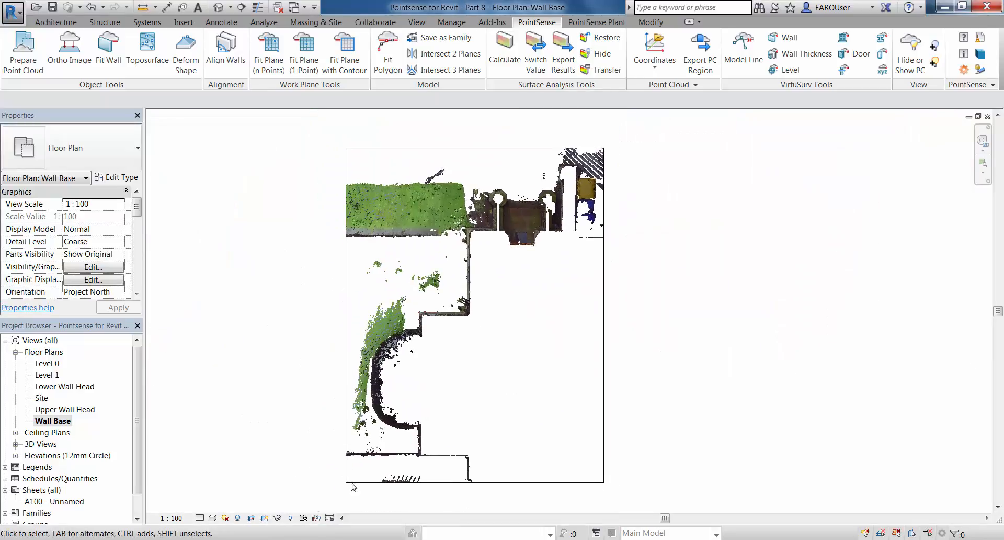
{"action": "left_click", "coordinate": [264, 518]}
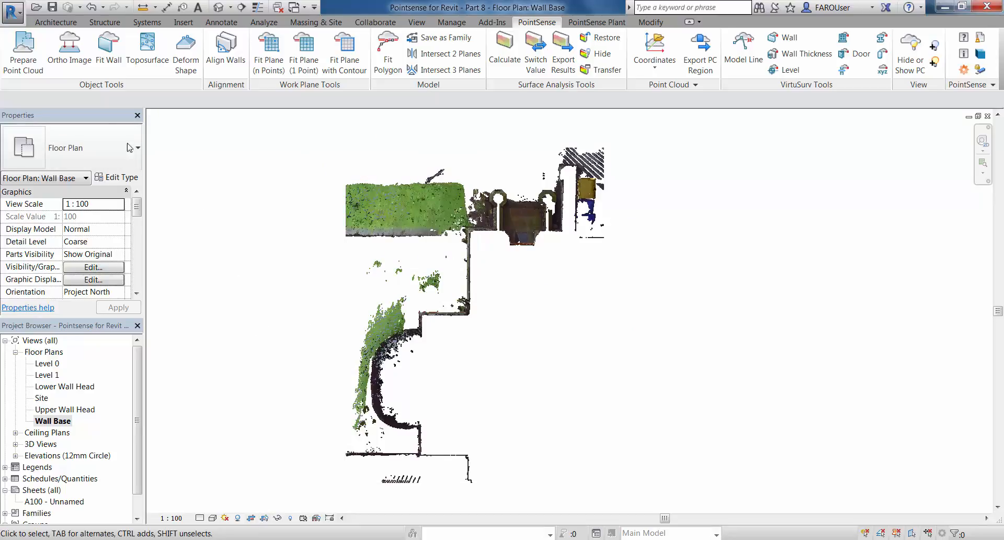
Prepare the cropped point cloud at 3.0 mm pixel resolution and insert the resulting image in a copied new view
{"action": "left_click", "coordinate": [32, 71]}
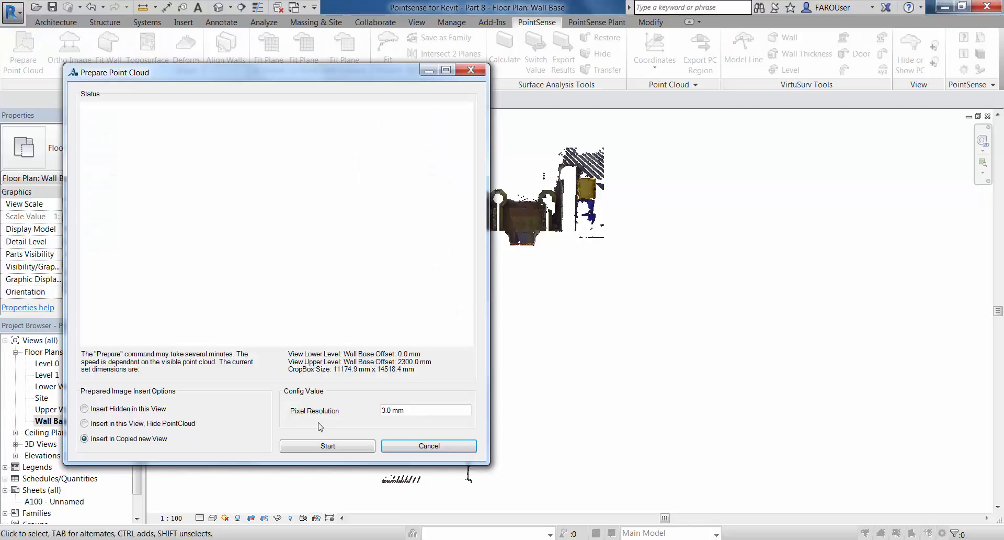
{"action": "left_click_drag", "start_coordinate": [417, 412], "coordinate": [335, 412]}
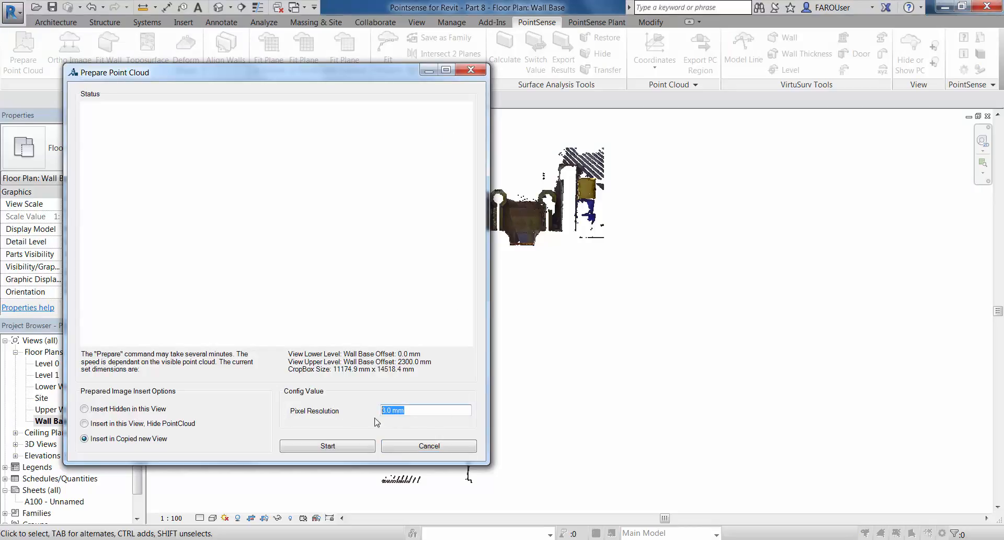
{"action": "left_click", "coordinate": [385, 411]}
{"action": "left_click", "coordinate": [327, 446]}
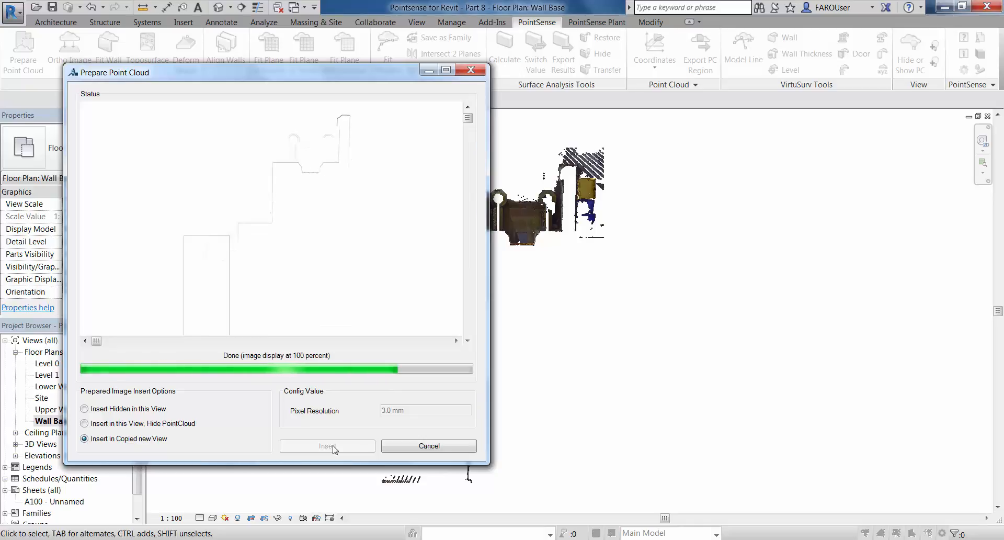
{"action": "left_click", "coordinate": [333, 447]}
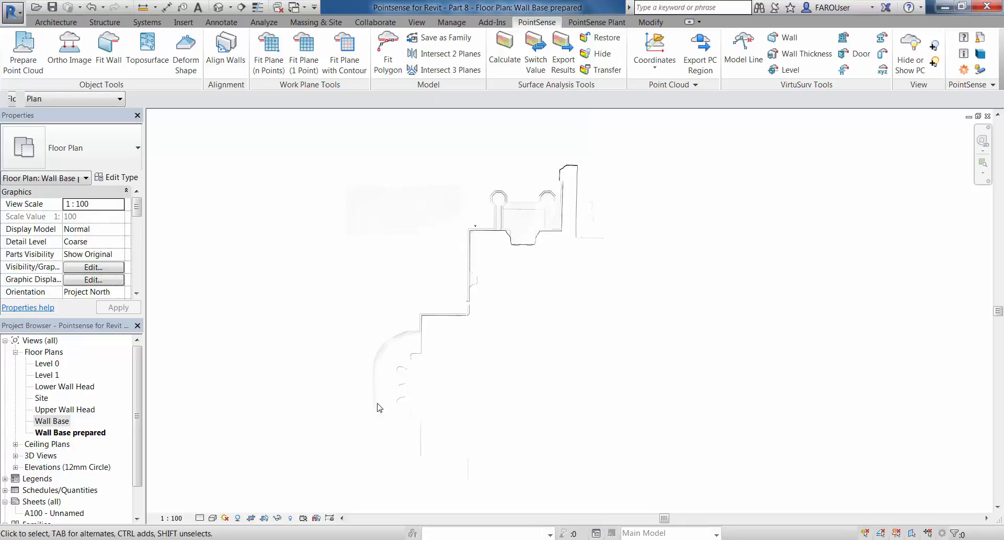
Start Fit Wall with Upper Wall Head as the top constraint and fitting limited to one wall face
{"action": "scroll", "coordinate": [526, 337], "scroll_direction": "up", "scroll_amount": 5}
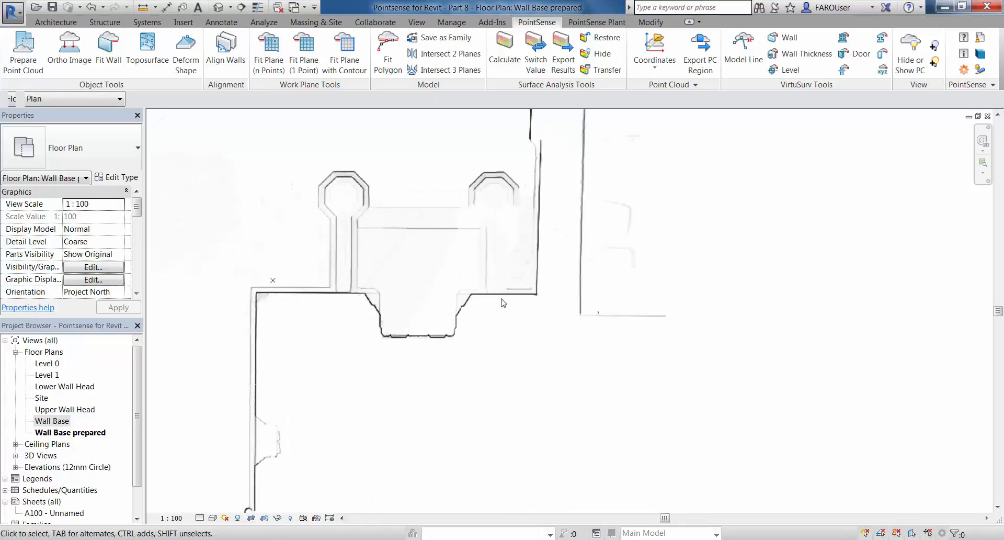
{"action": "middle_click_drag", "start_coordinate": [500, 341], "coordinate": [507, 416]}
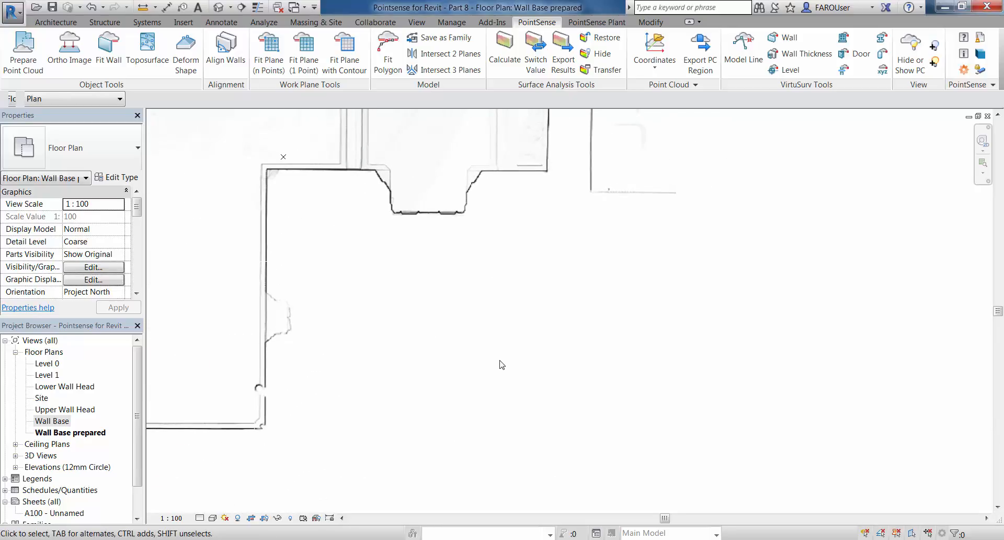
{"action": "scroll", "coordinate": [511, 215], "scroll_direction": "down", "scroll_amount": 3}
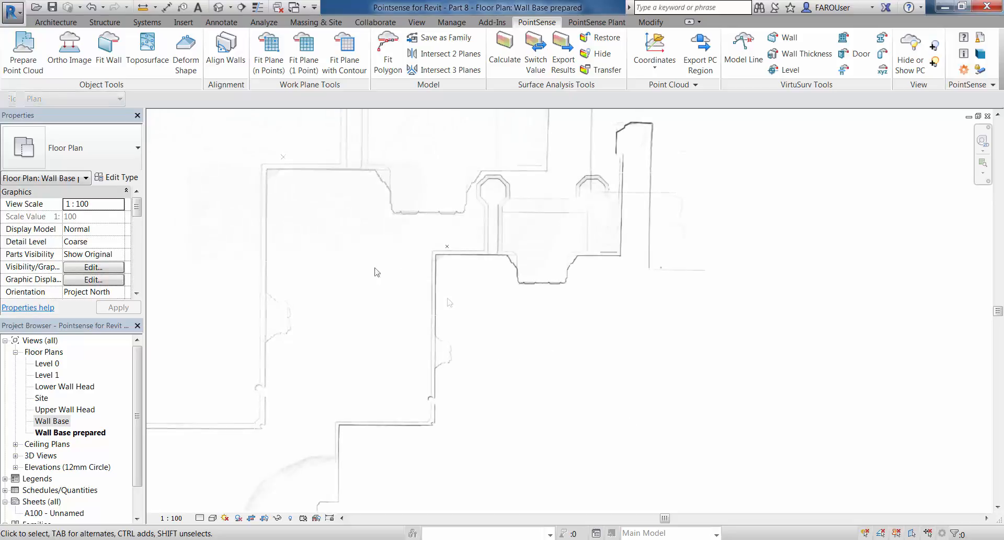
{"action": "left_click", "coordinate": [110, 61]}
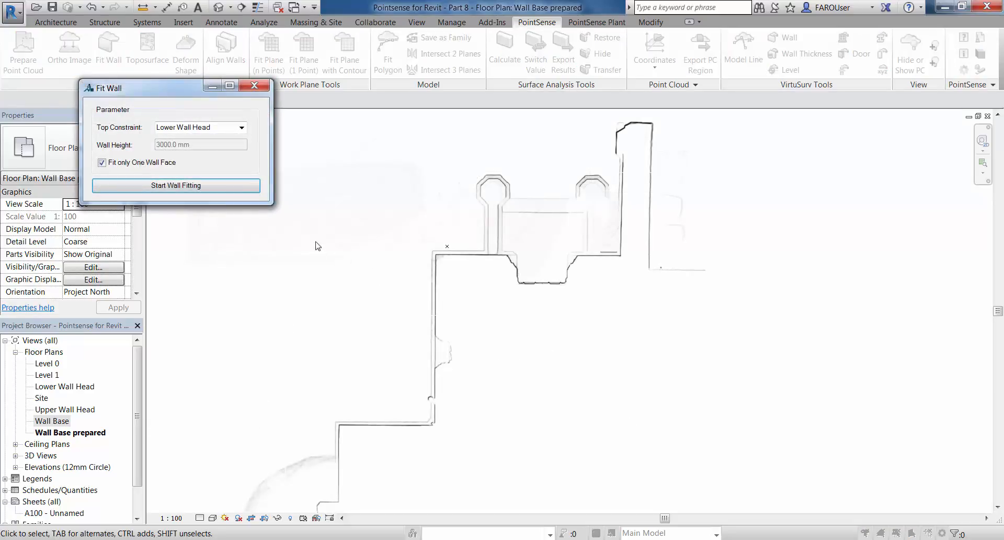
{"action": "left_click", "coordinate": [241, 128]}
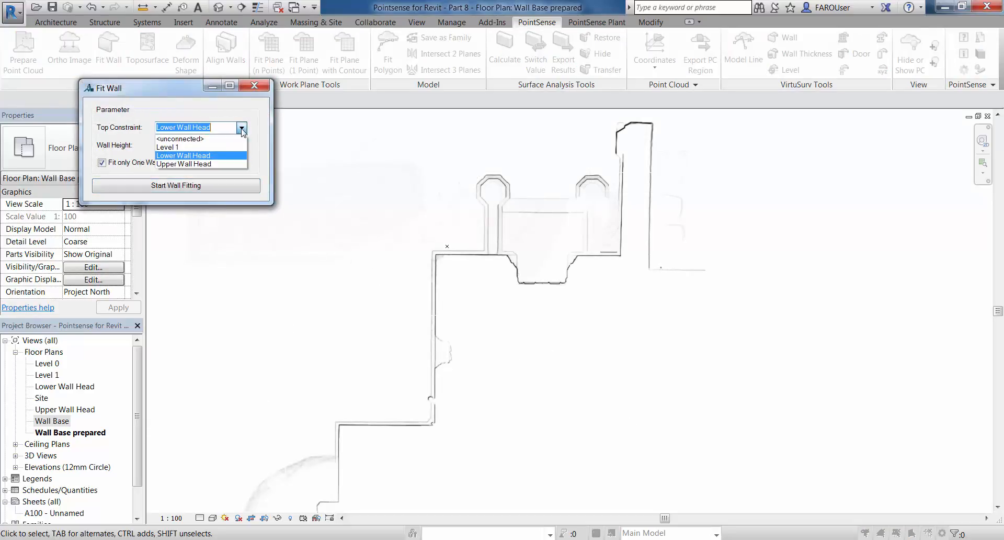
{"action": "left_click", "coordinate": [228, 164]}
{"action": "left_click", "coordinate": [148, 164]}
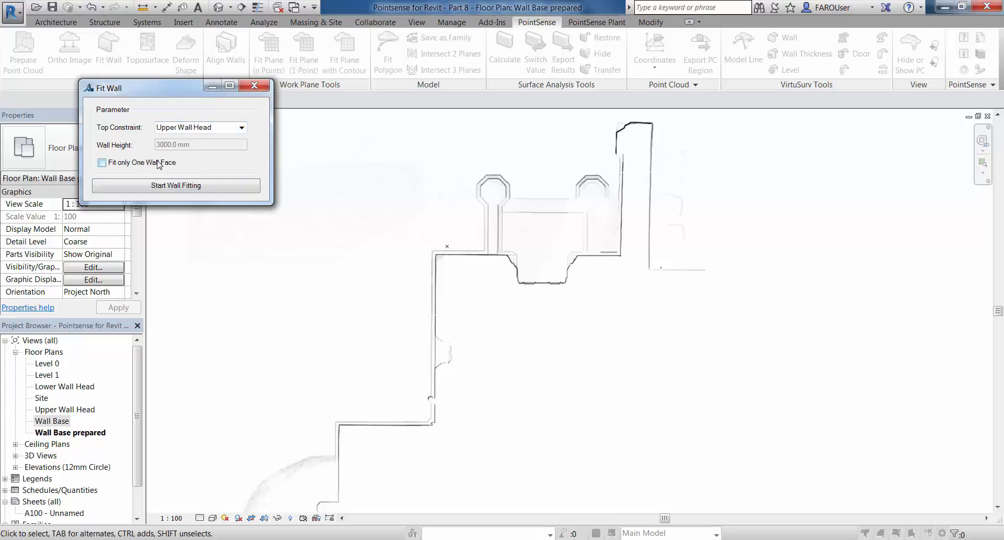
{"action": "left_click", "coordinate": [157, 165]}
{"action": "left_click", "coordinate": [169, 186]}
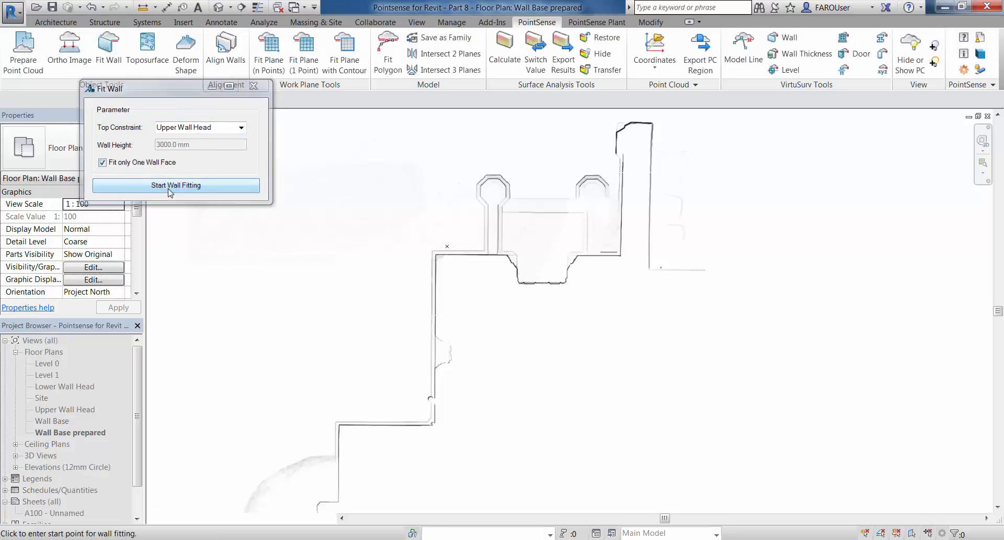
Fit a 650 mm Survey wall along the horizontal face with the bay, its thickness extending over the bay side
{"action": "left_click", "coordinate": [612, 270]}
{"action": "left_click", "coordinate": [441, 265]}
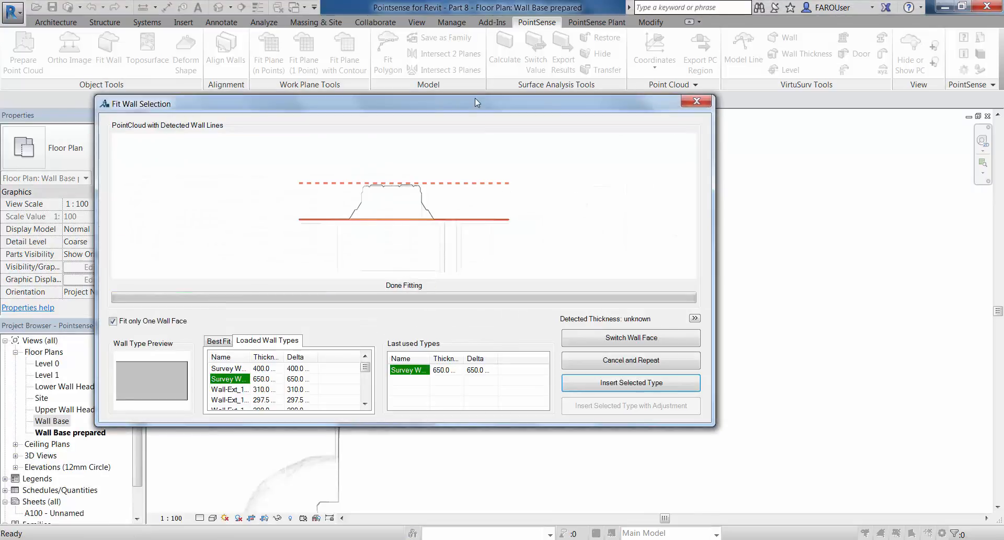
{"action": "left_click_drag", "start_coordinate": [475, 102], "coordinate": [591, 167]}
{"action": "left_click", "coordinate": [756, 402]}
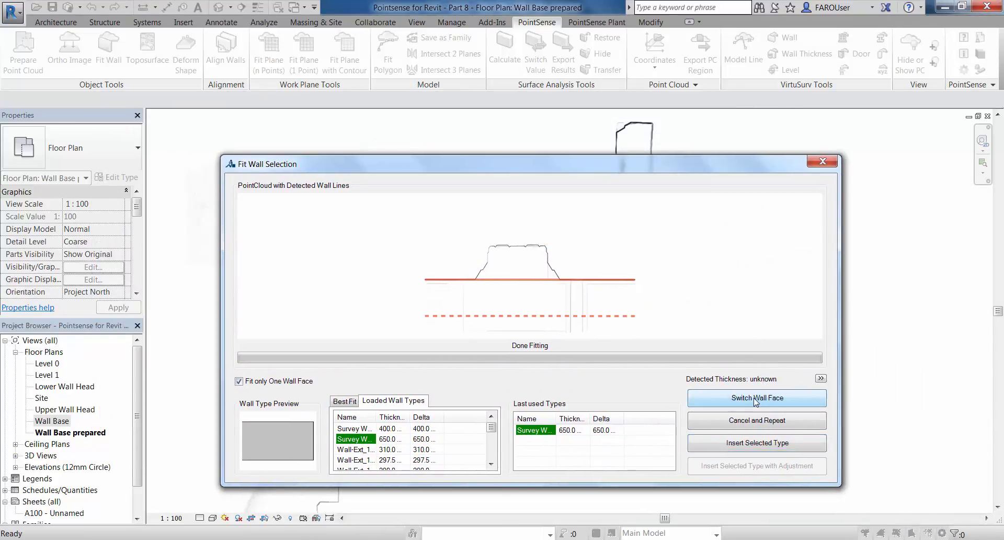
{"action": "left_click", "coordinate": [757, 400]}
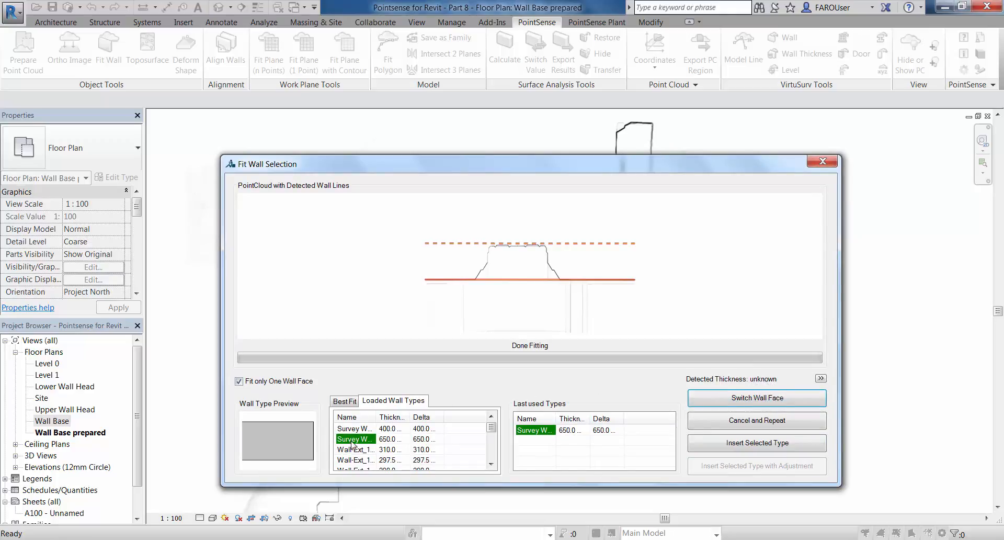
{"action": "left_click", "coordinate": [732, 447]}
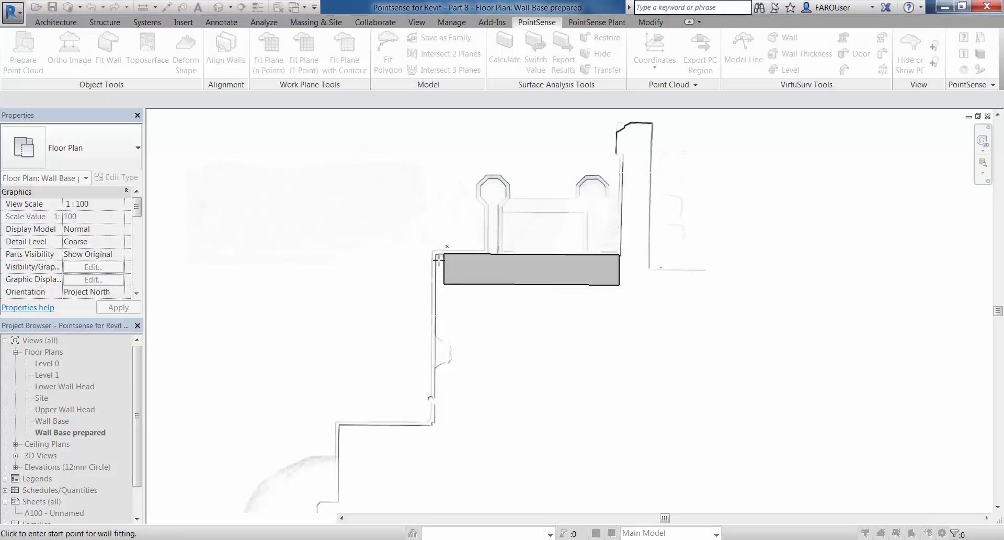
Fit a 650 mm Survey wall along the long vertical face below the first wall, and end wall fitting
{"action": "left_click", "coordinate": [441, 258]}
{"action": "left_click", "coordinate": [448, 420]}
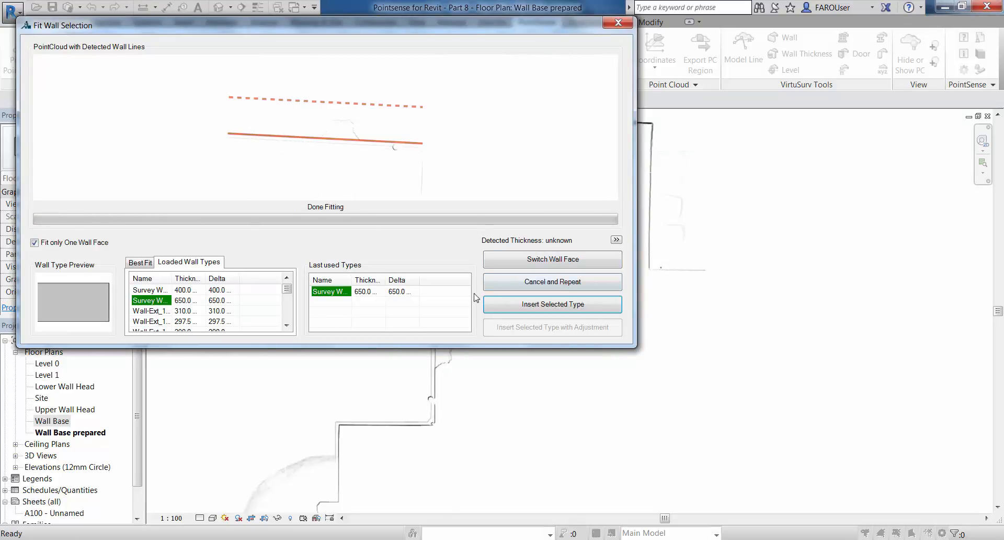
{"action": "left_click", "coordinate": [517, 306]}
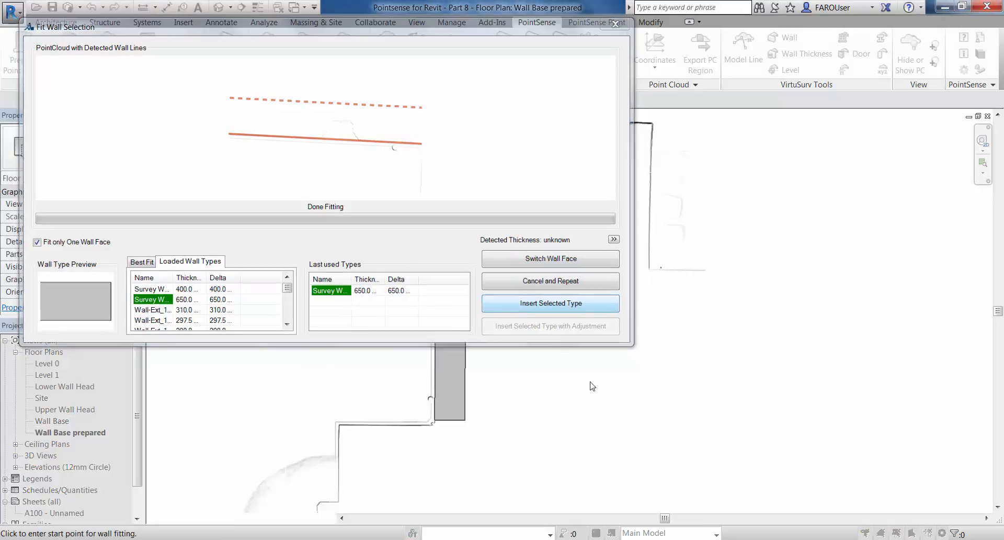
{"action": "middle_click_drag", "start_coordinate": [616, 429], "coordinate": [667, 299]}
{"action": "scroll", "coordinate": [546, 379], "scroll_direction": "up", "scroll_amount": 1}
{"action": "scroll", "coordinate": [546, 378], "scroll_direction": "down", "scroll_amount": 2}
{"action": "middle_click_drag", "start_coordinate": [546, 377], "coordinate": [523, 233]}
{"action": "key", "text": "Escape"}
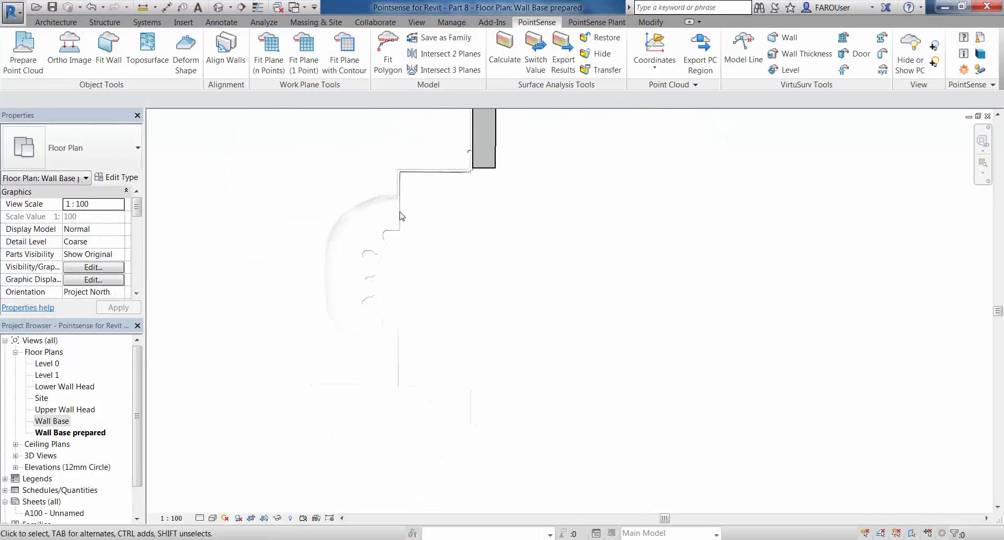
Fit a 400 mm Survey wall along the short horizontal return, using Lower Wall Head as top constraint and the switched wall face
{"action": "left_click", "coordinate": [109, 52]}
{"action": "left_click", "coordinate": [195, 81]}
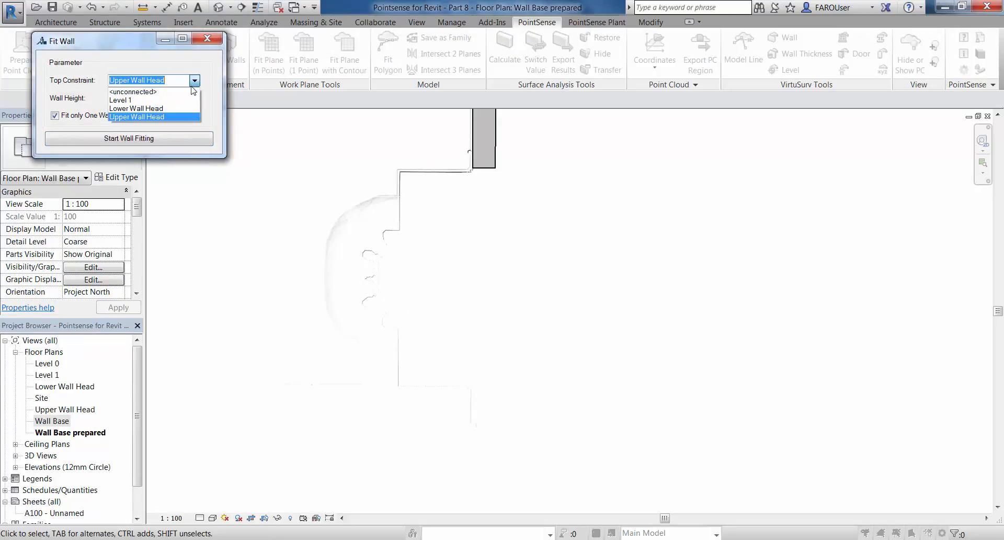
{"action": "left_click", "coordinate": [181, 108]}
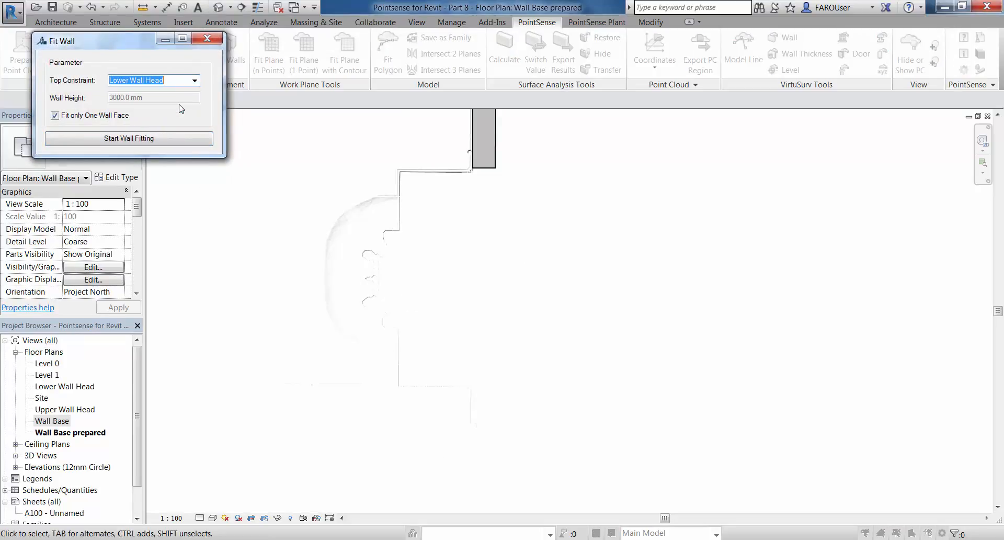
{"action": "left_click", "coordinate": [159, 137]}
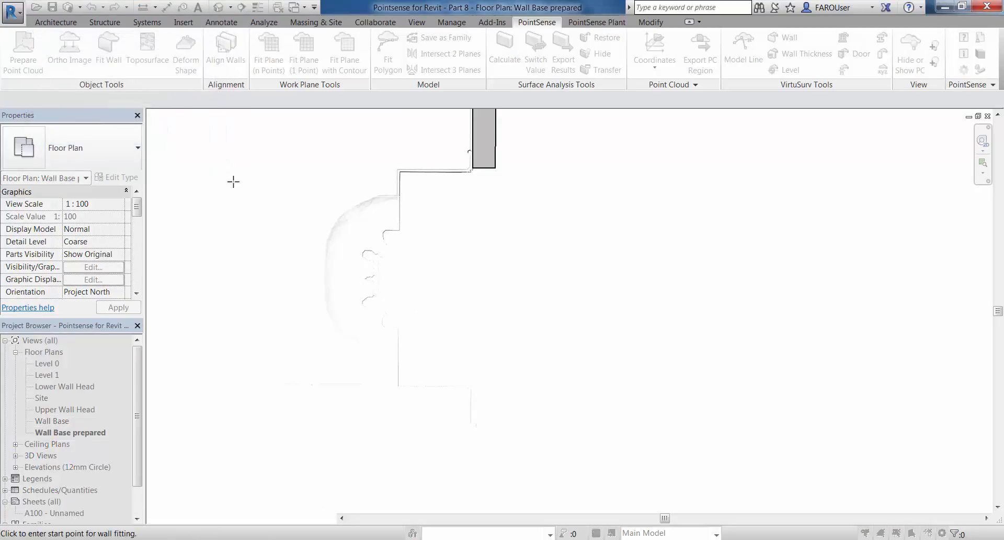
{"action": "left_click", "coordinate": [414, 179]}
{"action": "left_click", "coordinate": [495, 178]}
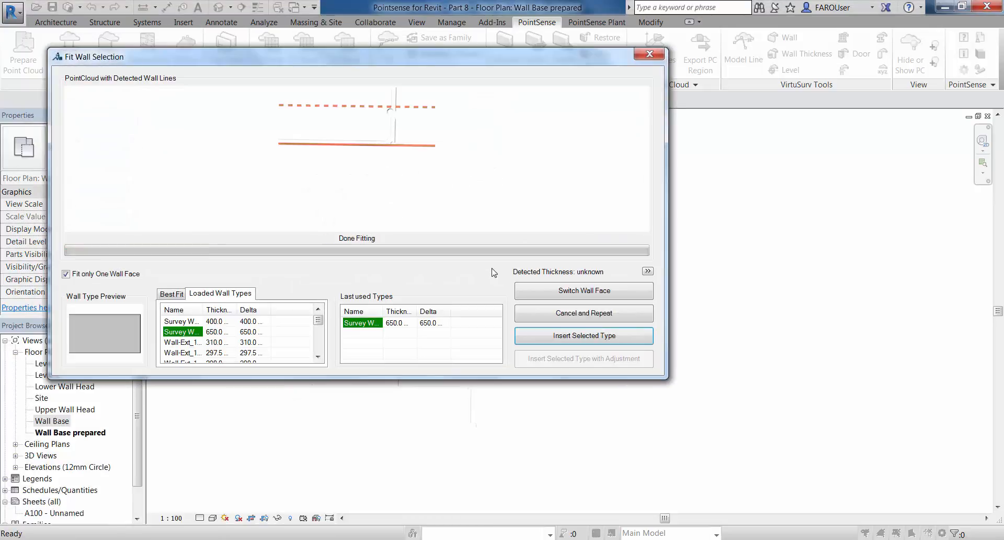
{"action": "left_click_drag", "start_coordinate": [428, 60], "coordinate": [796, 223]}
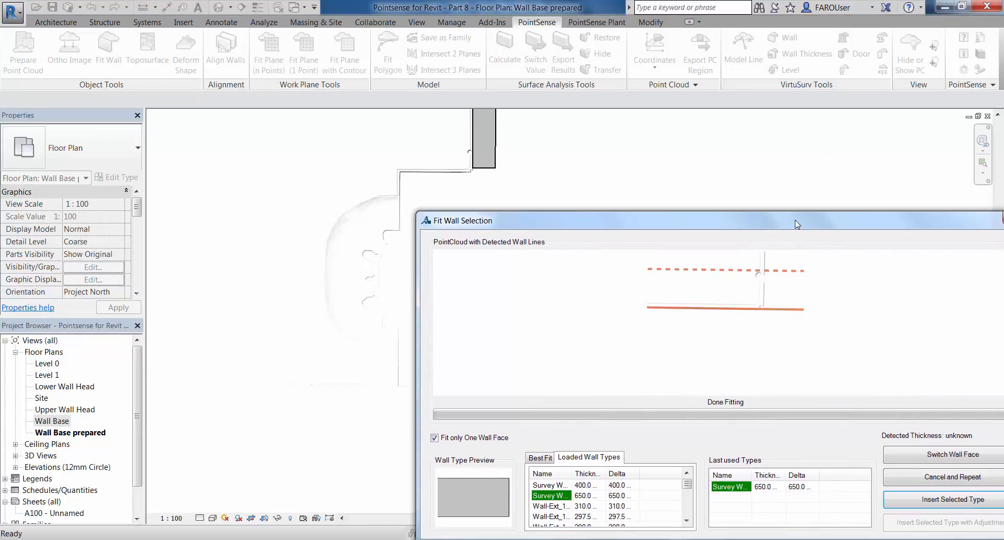
{"action": "left_click", "coordinate": [911, 459]}
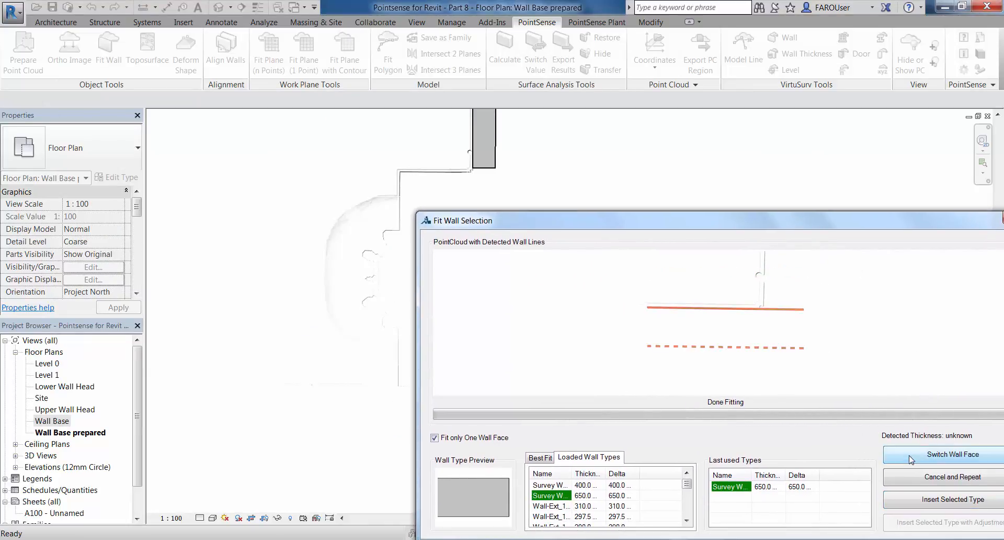
{"action": "left_click", "coordinate": [557, 485]}
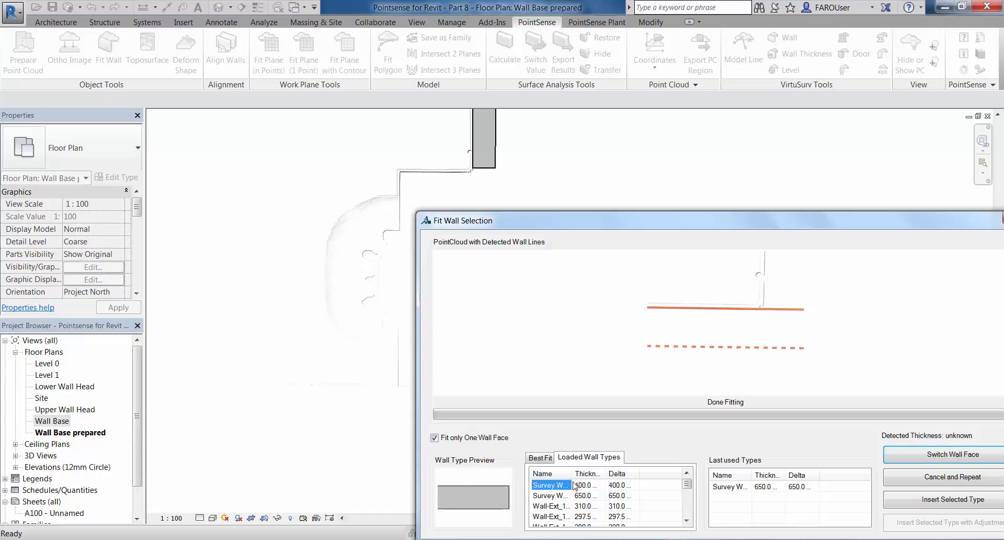
{"action": "left_click", "coordinate": [934, 501]}
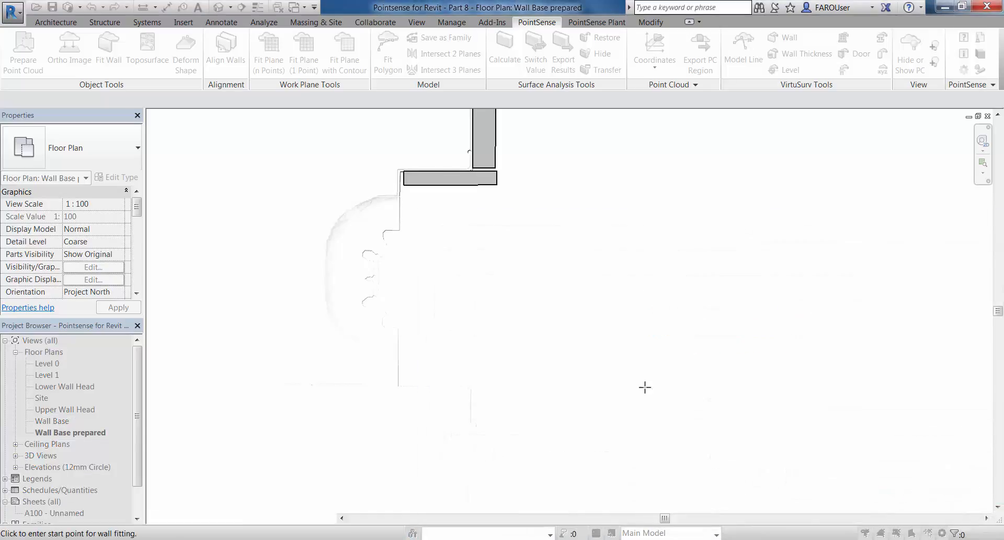
Fit a 400 mm Survey wall along the vertical face across the curved bay opening
{"action": "left_click", "coordinate": [406, 191]}
{"action": "left_click", "coordinate": [410, 382]}
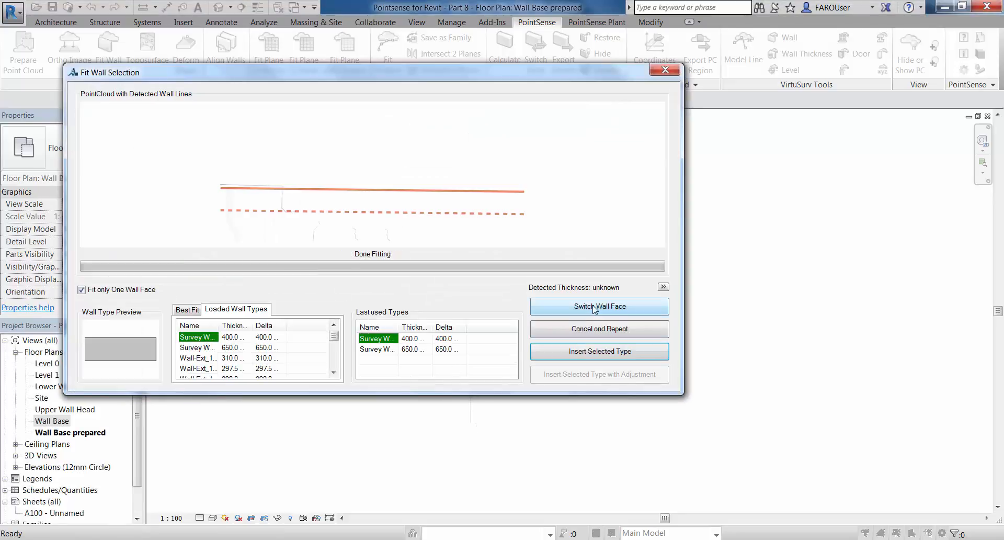
{"action": "left_click", "coordinate": [596, 358]}
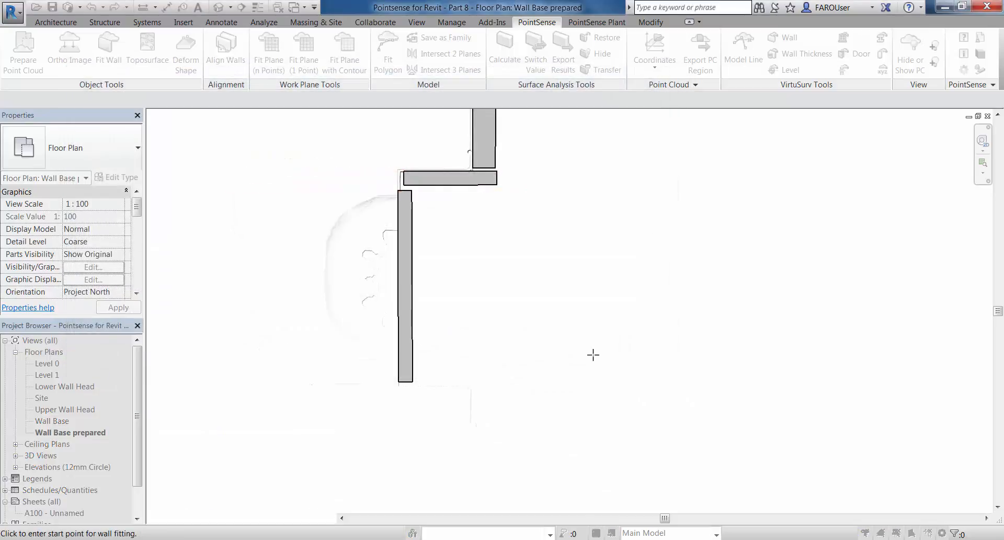
Fit a 400 mm Survey wall along the short horizontal face at the lower end of the bay wall, and end wall fitting
{"action": "left_click", "coordinate": [401, 385]}
{"action": "left_click", "coordinate": [473, 378]}
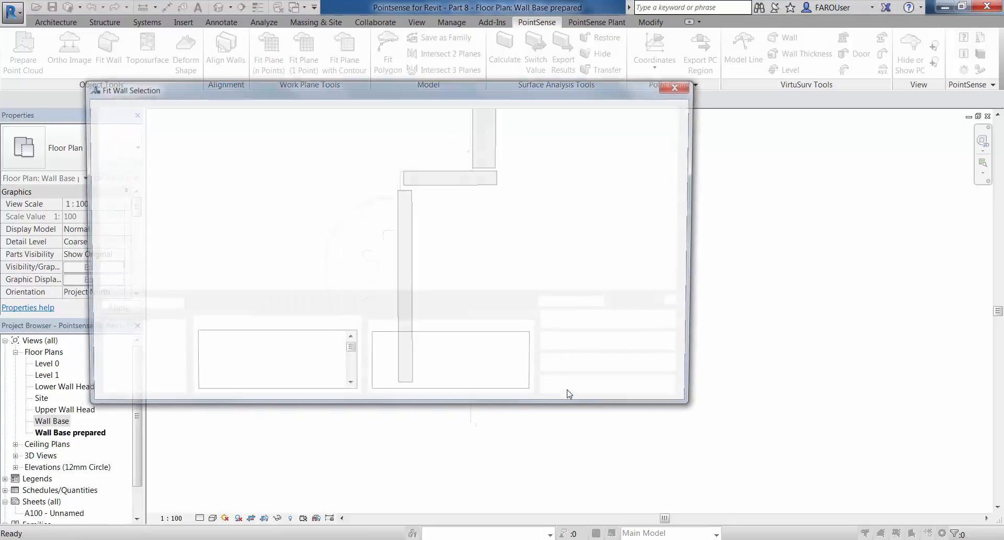
{"action": "left_click_drag", "start_coordinate": [475, 83], "coordinate": [637, 125]}
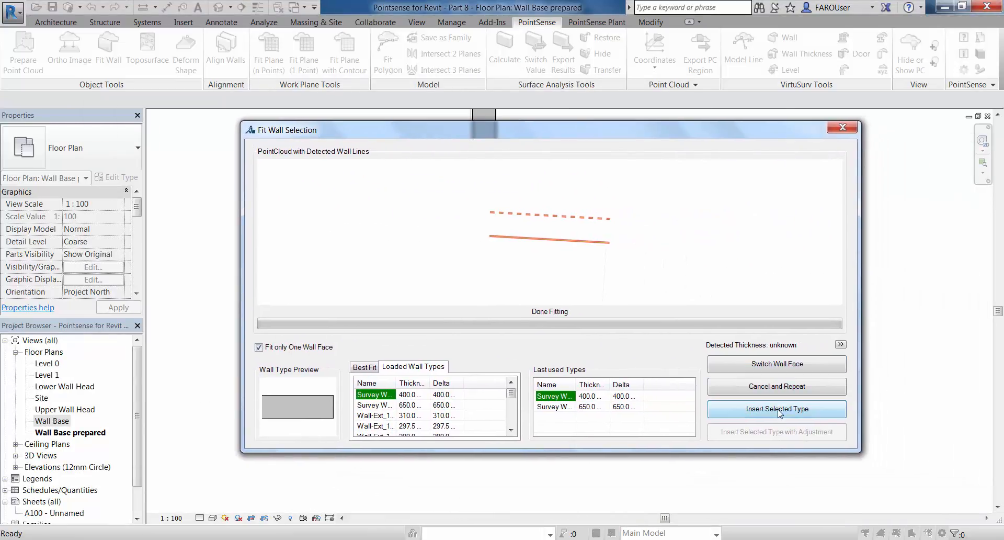
{"action": "left_click", "coordinate": [756, 409]}
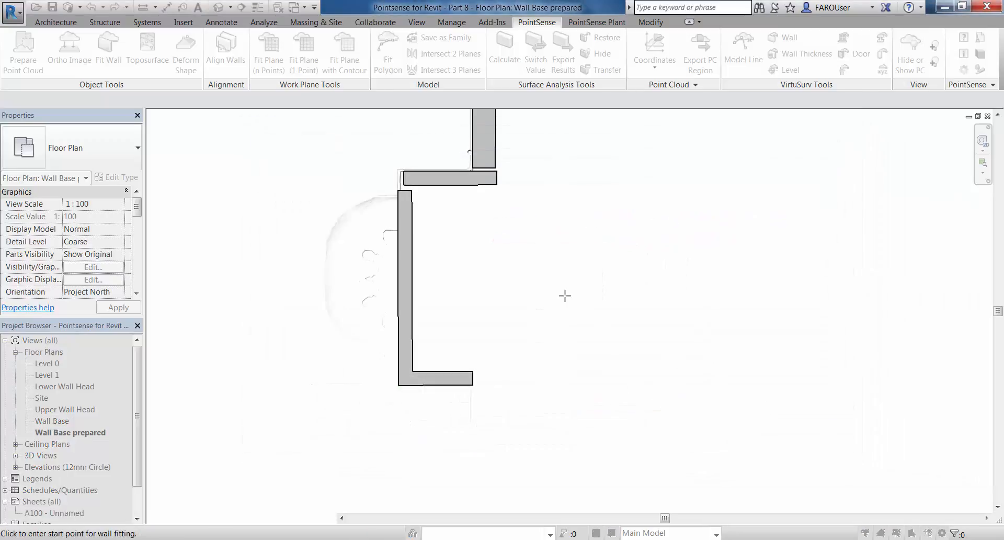
{"action": "scroll", "coordinate": [565, 295], "scroll_direction": "down", "scroll_amount": 1}
{"action": "key", "text": "Escape"}
Align and join all fitted walls using Align Walls, leaving the wall axes unchanged and updating the results automatically
{"action": "middle_click_drag", "start_coordinate": [608, 248], "coordinate": [549, 325]}
{"action": "left_click", "coordinate": [226, 50]}
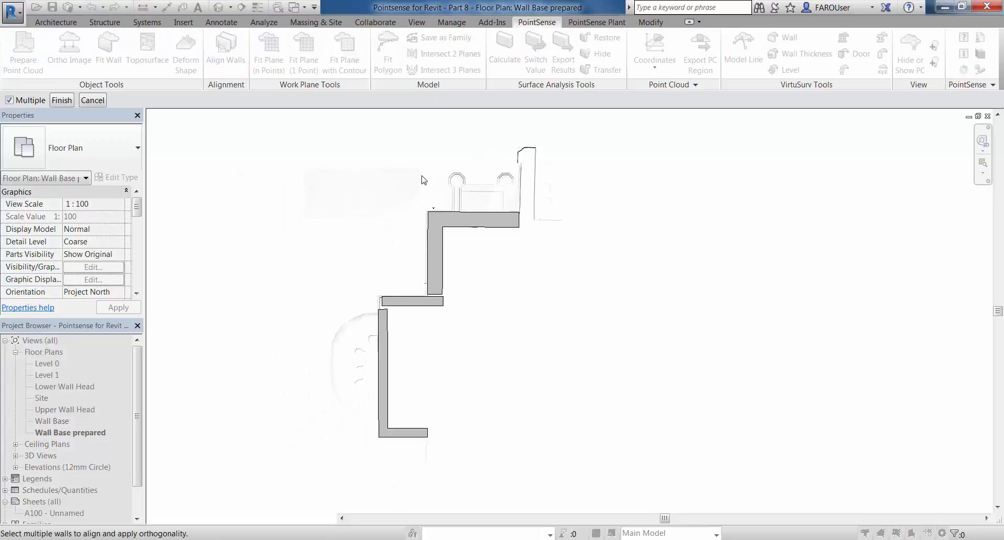
{"action": "left_click_drag", "start_coordinate": [339, 177], "coordinate": [575, 454]}
{"action": "left_click", "coordinate": [61, 99]}
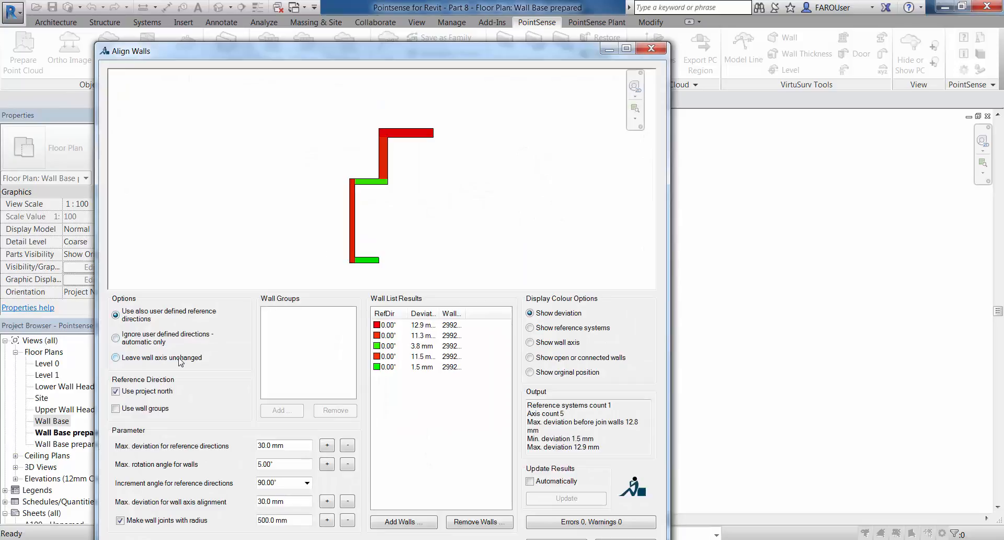
{"action": "left_click", "coordinate": [115, 357]}
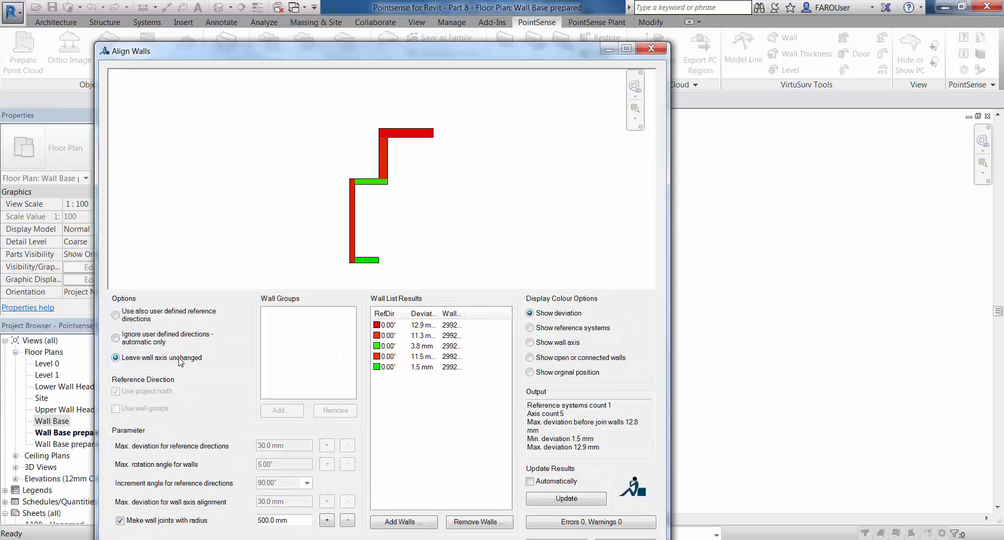
{"action": "left_click", "coordinate": [562, 482]}
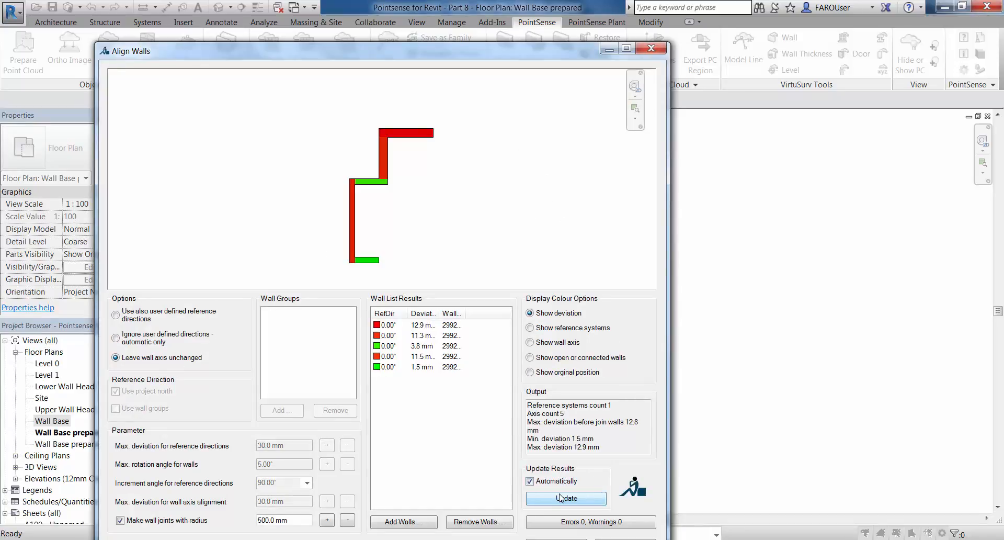
{"action": "left_click_drag", "start_coordinate": [436, 56], "coordinate": [437, 30]}
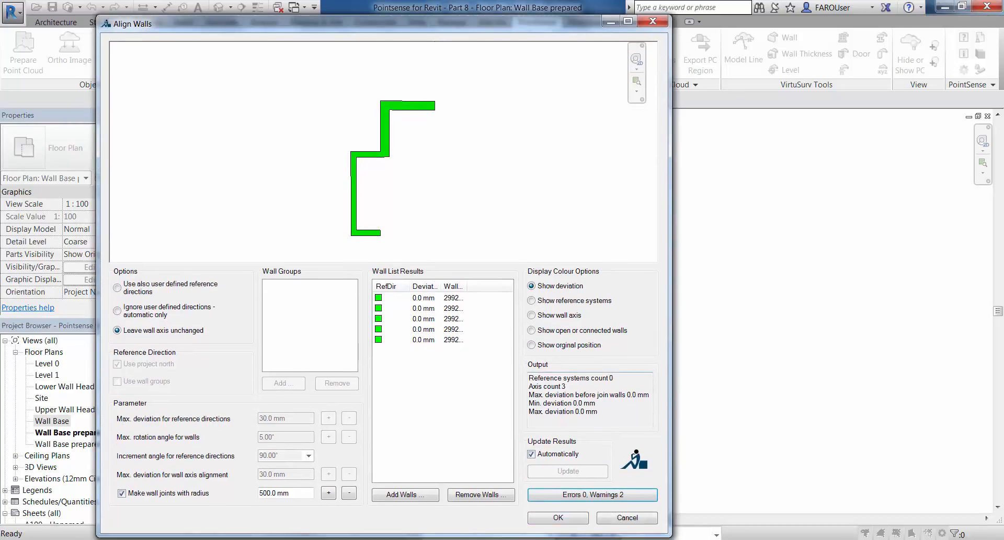
{"action": "left_click", "coordinate": [558, 517]}
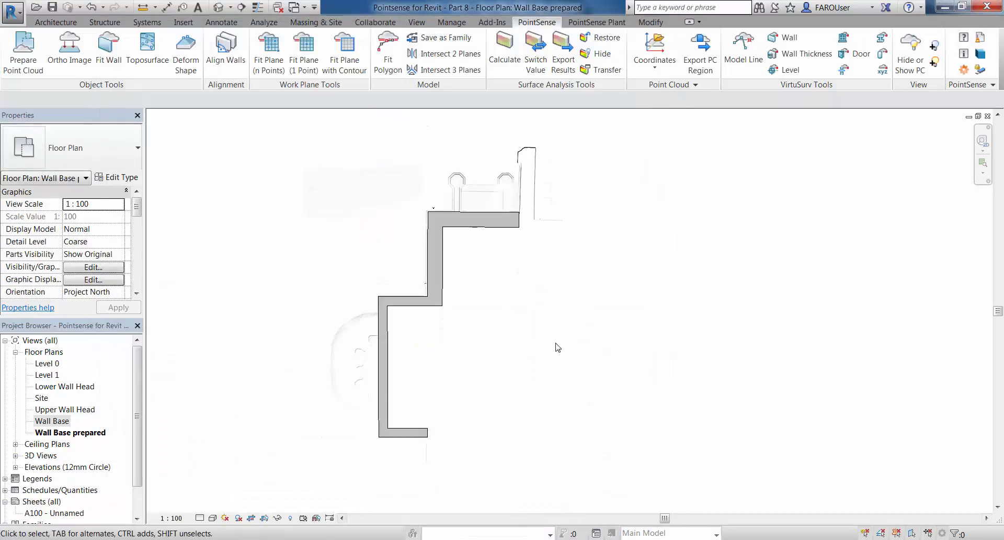
Open the default 3D view and compare the fitted walls with the scanned building, toggling the point cloud's visibility
{"action": "left_click", "coordinate": [218, 7]}
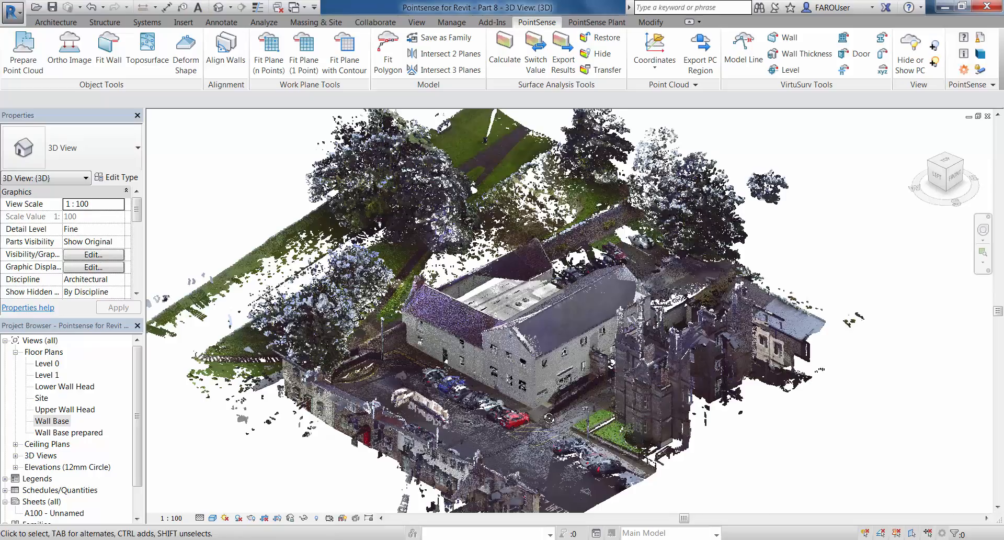
{"action": "middle_click_drag", "start_coordinate": [547, 414], "coordinate": [725, 398], "text": "shift"}
{"action": "scroll", "coordinate": [728, 308], "scroll_direction": "up", "scroll_amount": 4}
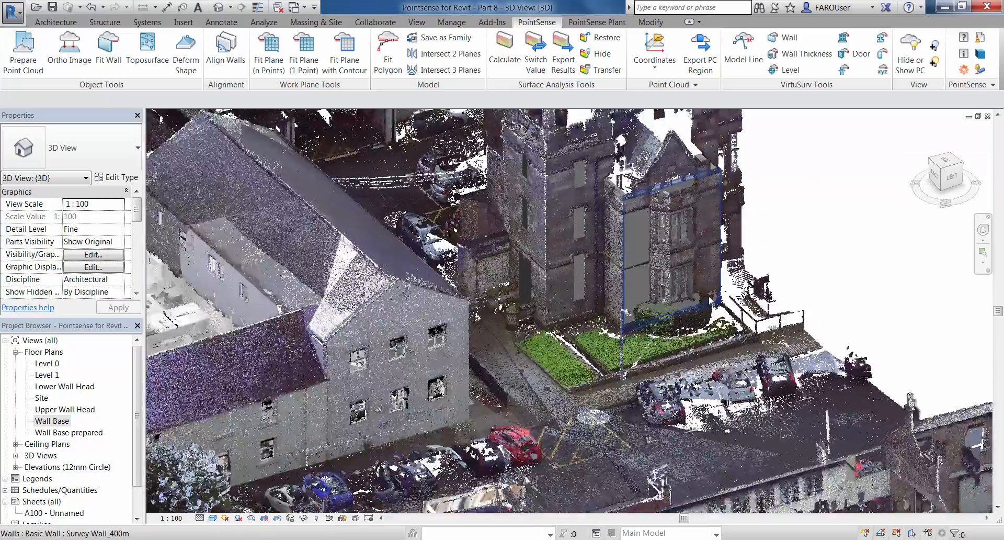
{"action": "middle_click_drag", "start_coordinate": [749, 357], "coordinate": [761, 410]}
{"action": "scroll", "coordinate": [778, 409], "scroll_direction": "down", "scroll_amount": 3}
{"action": "scroll", "coordinate": [715, 361], "scroll_direction": "up", "scroll_amount": 4}
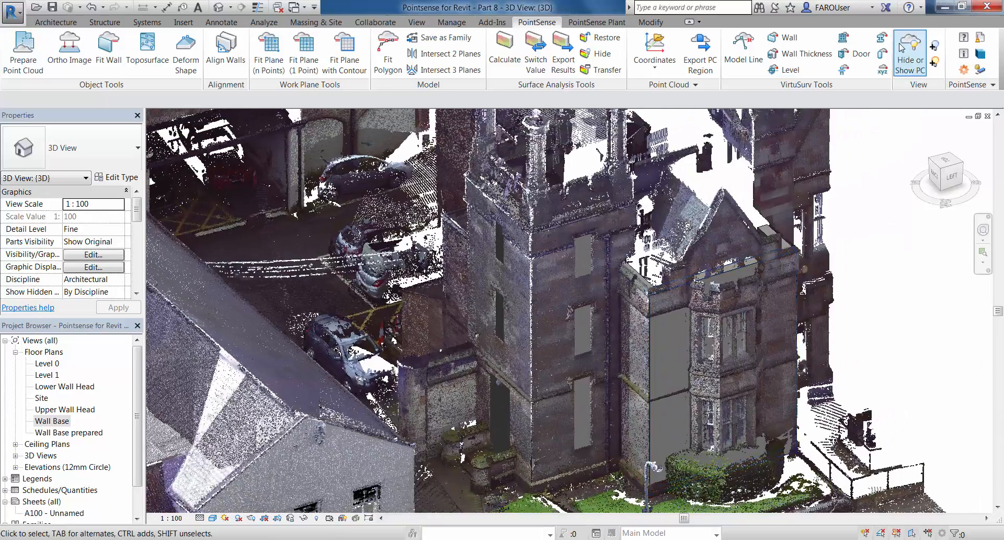
{"action": "left_click", "coordinate": [911, 52]}
{"action": "left_click", "coordinate": [910, 53]}
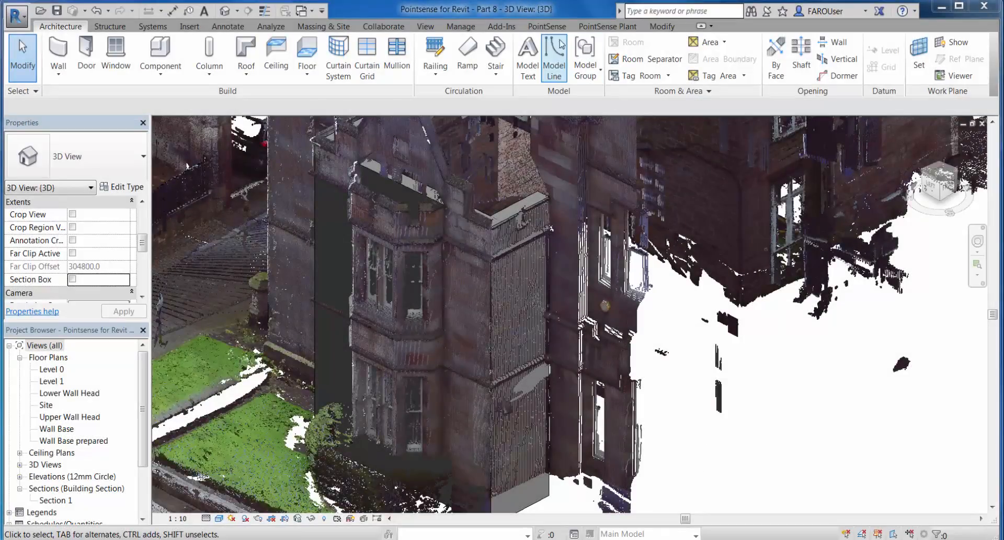
Start a one-point plane fit on the scanned wall face beside the bay window, using the Parallel restriction
{"action": "left_click", "coordinate": [546, 26]}
{"action": "left_click", "coordinate": [317, 63]}
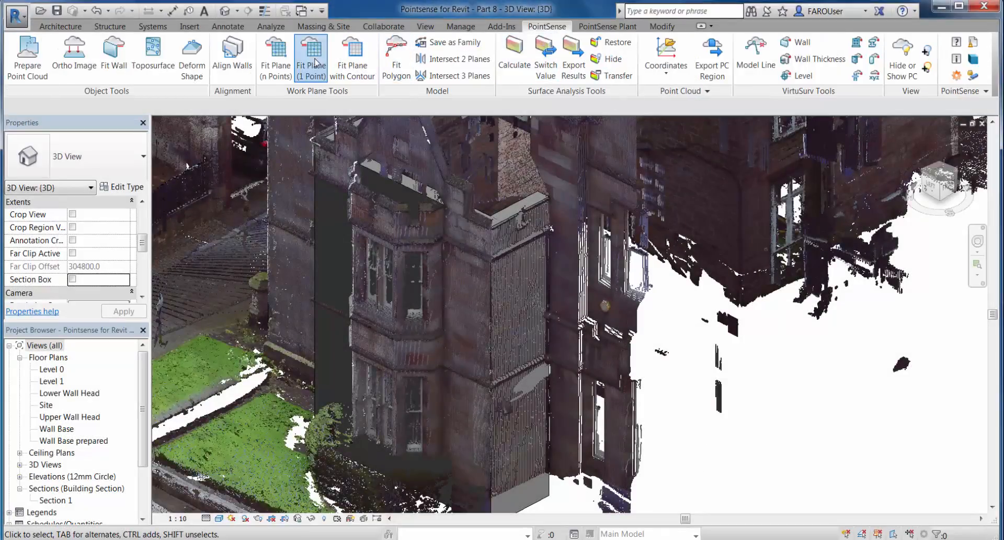
{"action": "left_click", "coordinate": [463, 319]}
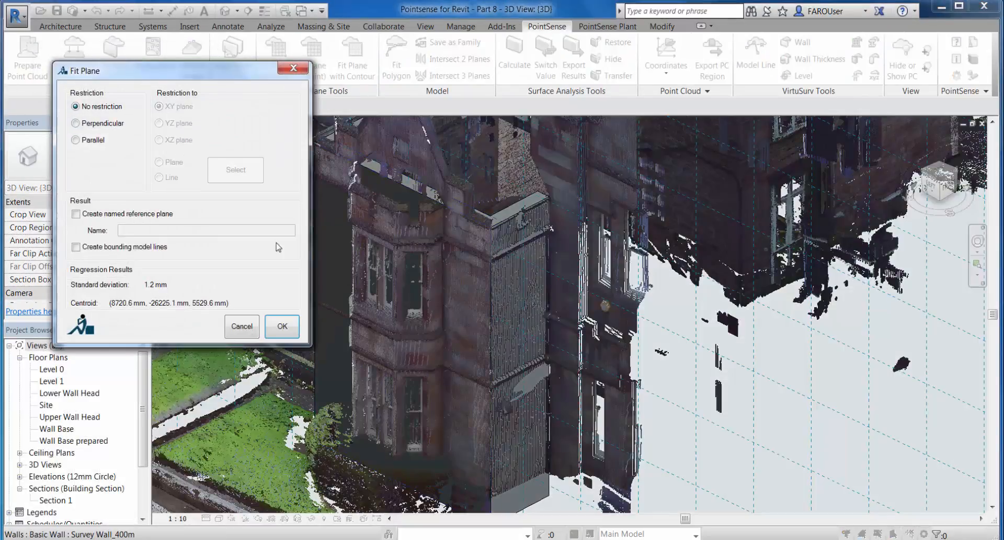
{"action": "left_click", "coordinate": [78, 126]}
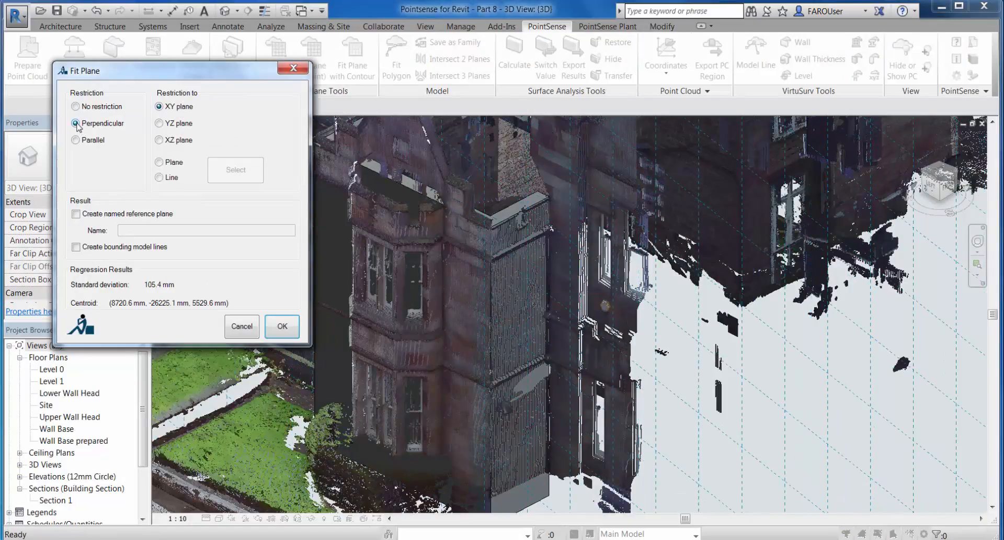
{"action": "left_click", "coordinate": [77, 140]}
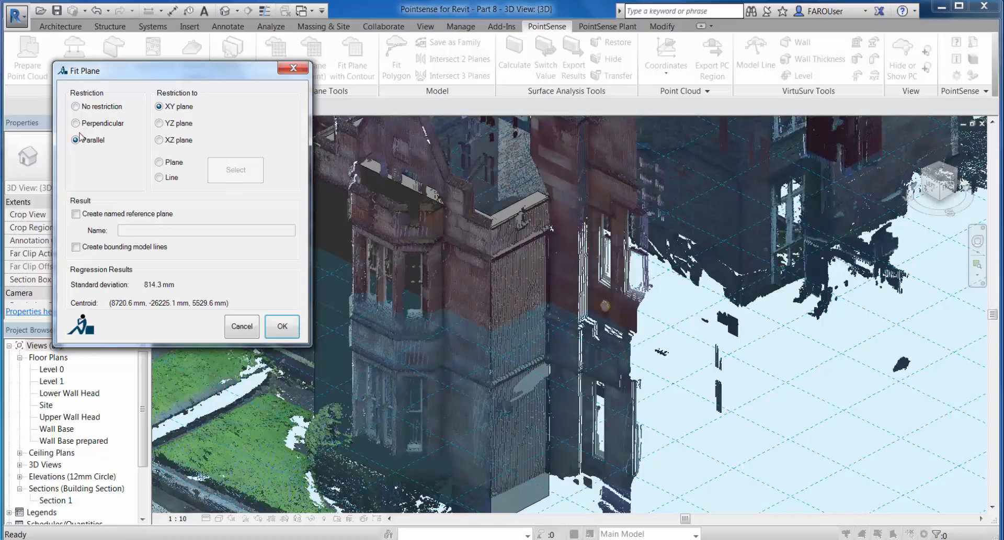
Restrict the fitted plane parallel to the end-side face of the modelled wall and create it as a reference plane named Wall Sweep Plane
{"action": "left_click", "coordinate": [160, 163]}
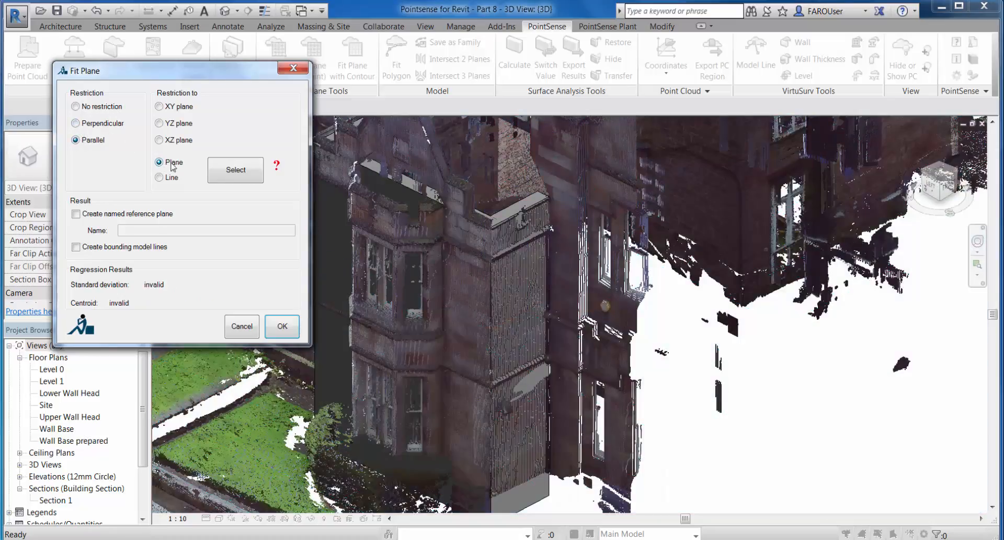
{"action": "left_click", "coordinate": [239, 179]}
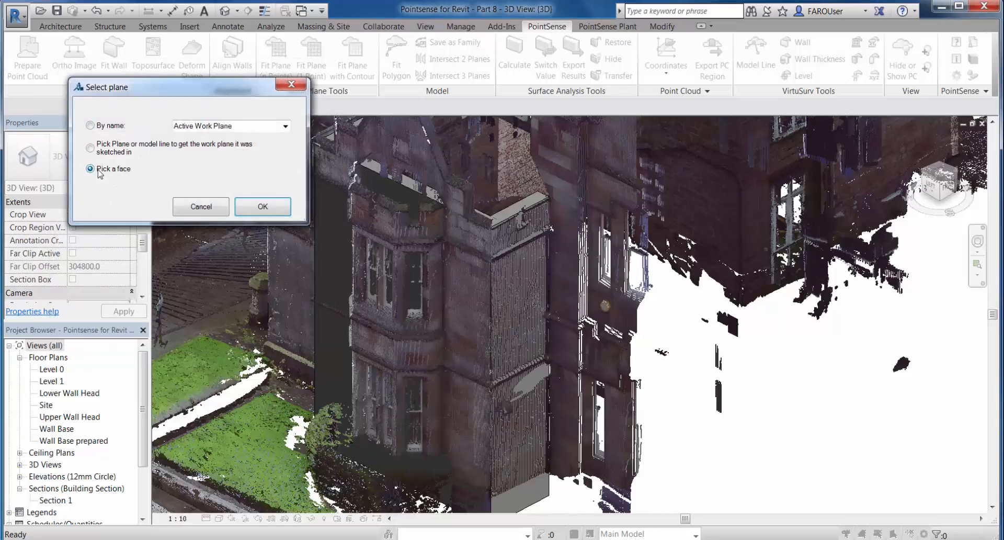
{"action": "left_click", "coordinate": [262, 206]}
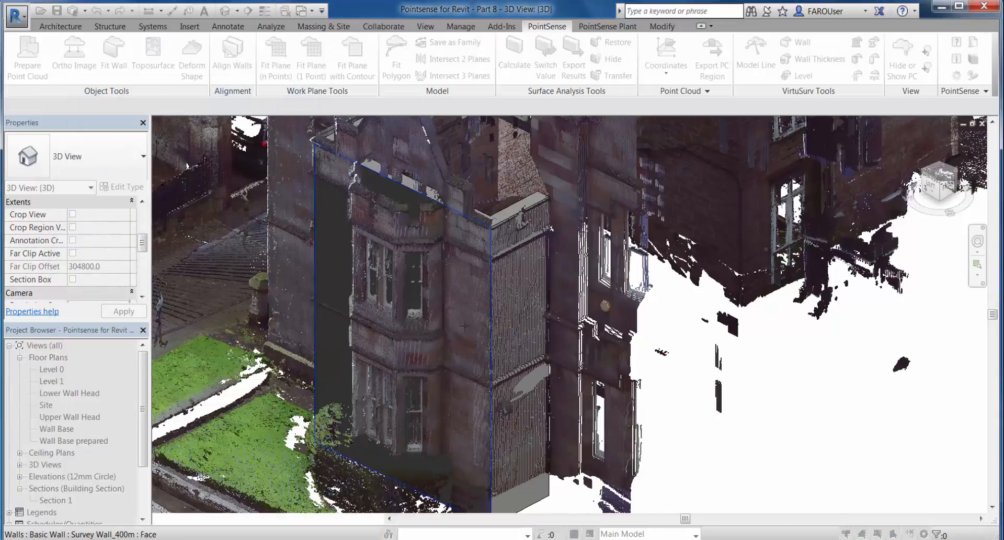
{"action": "left_click", "coordinate": [530, 489]}
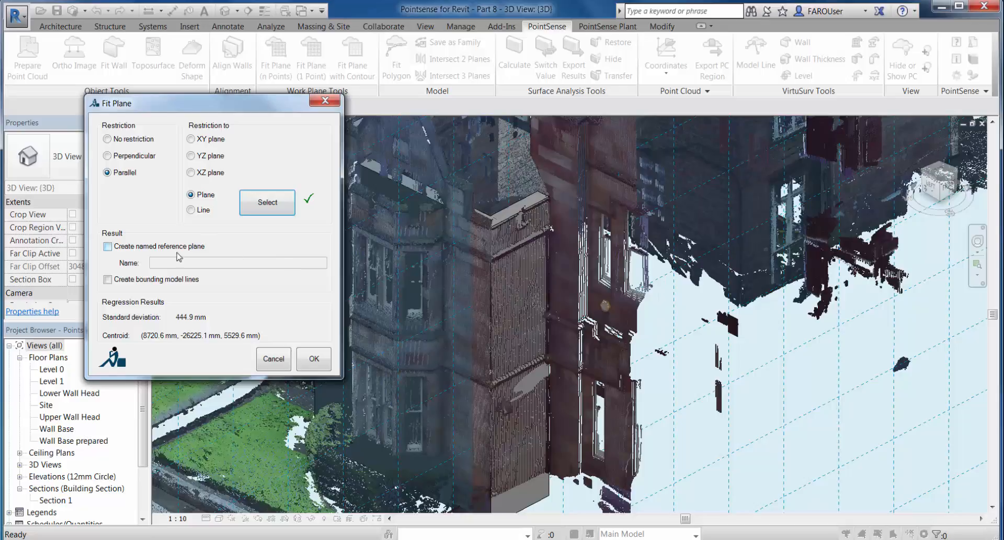
{"action": "left_click", "coordinate": [126, 246]}
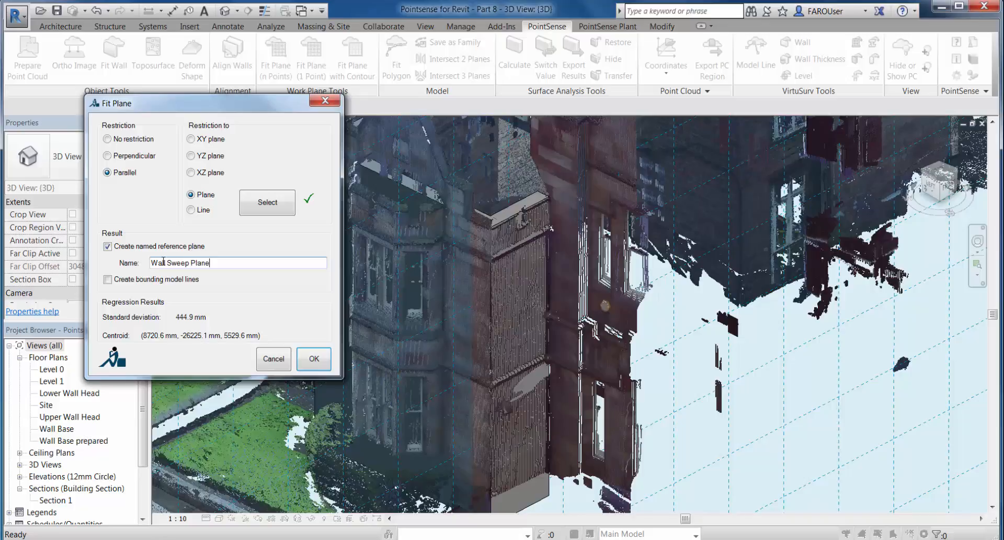
{"action": "left_click", "coordinate": [314, 360]}
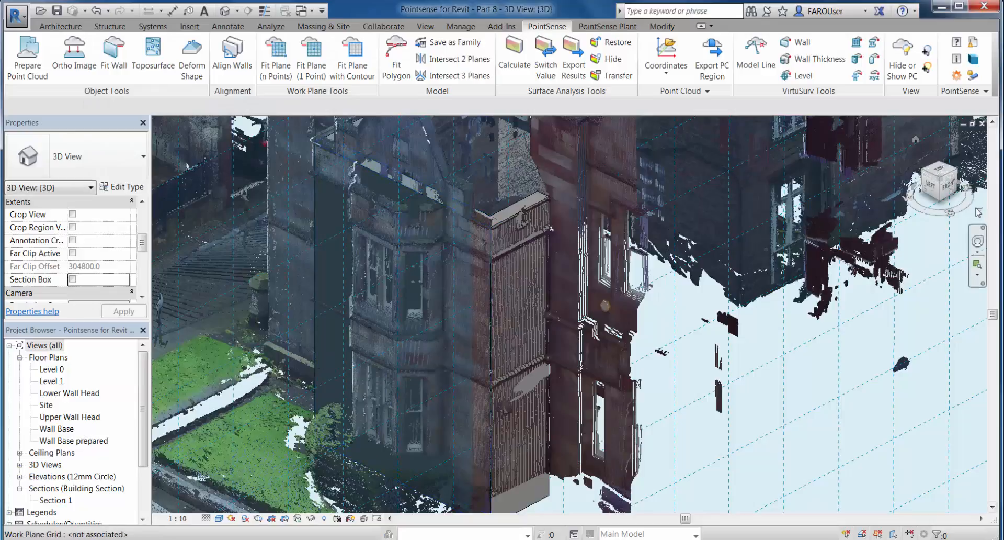
Select the work plane grid and, in the front view, shrink its extents to the part of the scan around the modelled walls
{"action": "left_click", "coordinate": [670, 321]}
{"action": "scroll", "coordinate": [670, 321], "scroll_direction": "down", "scroll_amount": 1}
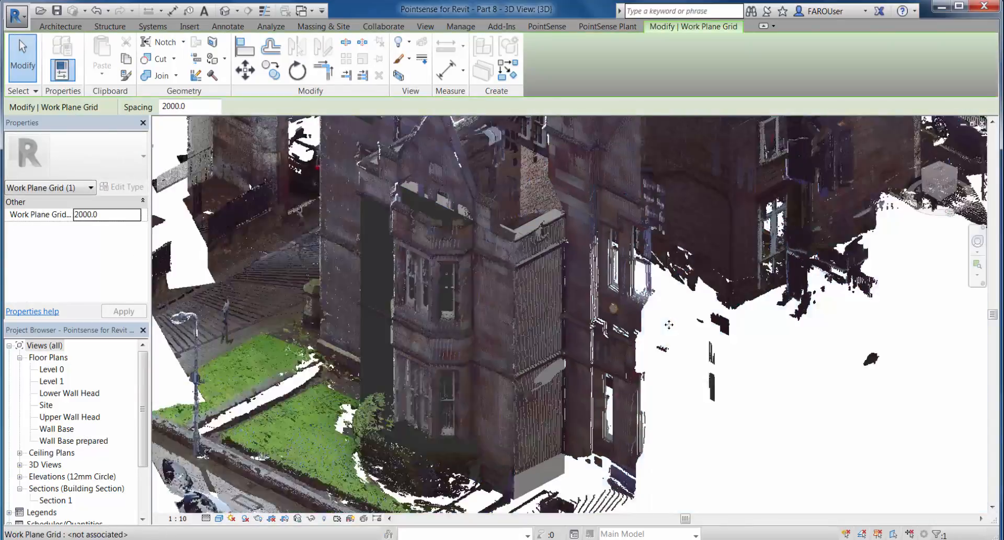
{"action": "middle_click_drag", "start_coordinate": [668, 324], "coordinate": [780, 340], "text": "shift"}
{"action": "scroll", "coordinate": [646, 374], "scroll_direction": "down", "scroll_amount": 8}
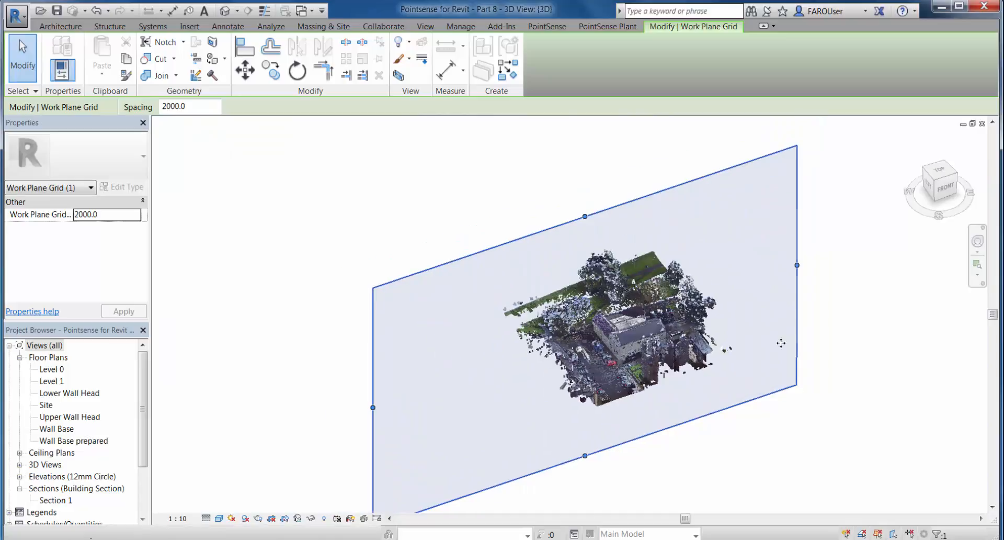
{"action": "left_click", "coordinate": [946, 187]}
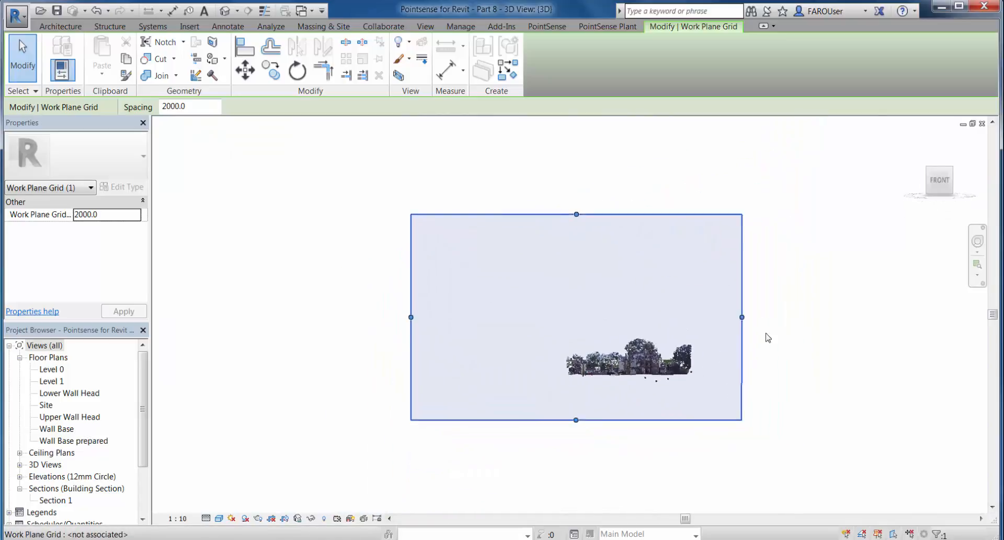
{"action": "left_click_drag", "start_coordinate": [735, 314], "coordinate": [639, 325]}
{"action": "left_click_drag", "start_coordinate": [404, 314], "coordinate": [613, 323]}
{"action": "left_click_drag", "start_coordinate": [628, 215], "coordinate": [634, 386]}
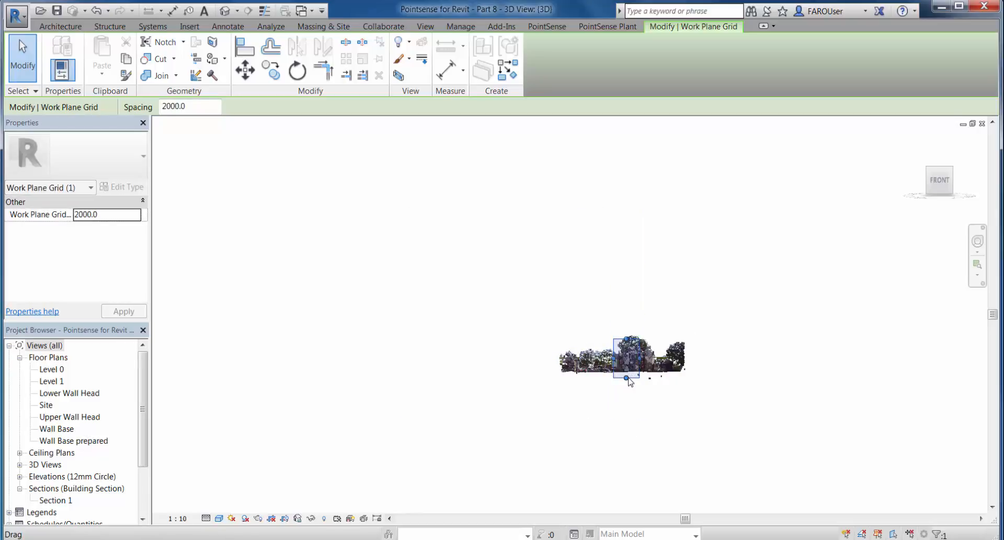
Narrow the work plane grid to a slim strip over the outer wall edge and lower its top to about wall height
{"action": "scroll", "coordinate": [632, 382], "scroll_direction": "up", "scroll_amount": 5}
{"action": "middle_click_drag", "start_coordinate": [696, 451], "coordinate": [651, 465]}
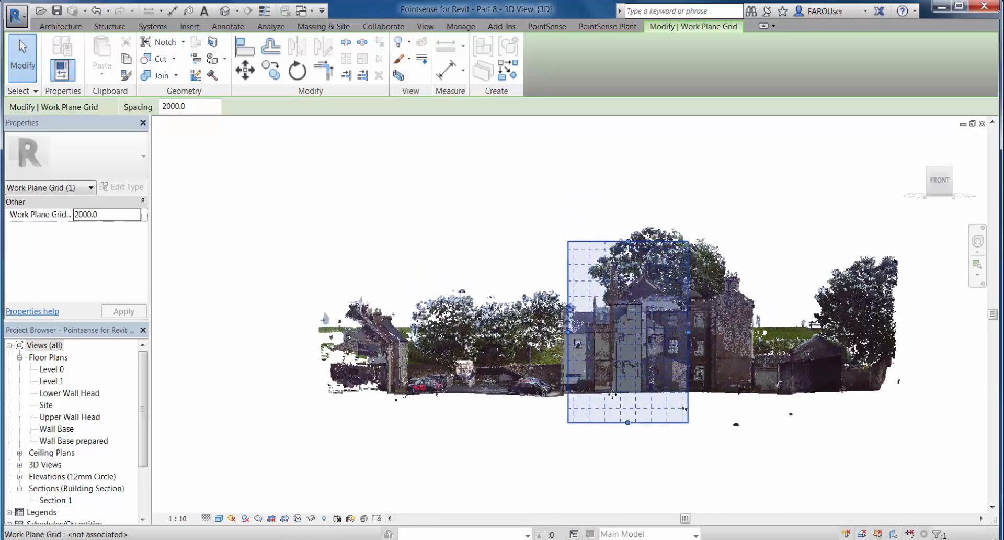
{"action": "scroll", "coordinate": [601, 413], "scroll_direction": "up", "scroll_amount": 4}
{"action": "left_click_drag", "start_coordinate": [758, 276], "coordinate": [561, 295]}
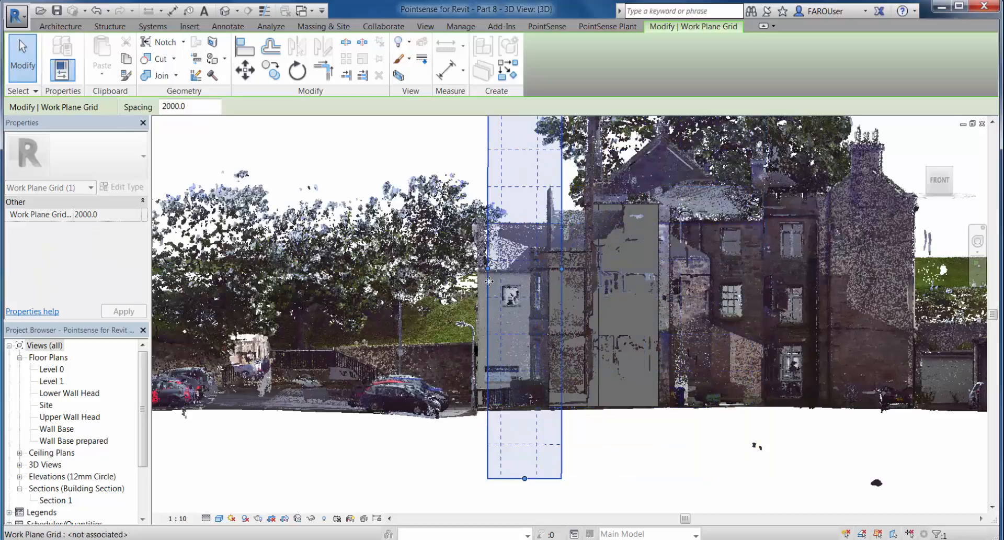
{"action": "left_click_drag", "start_coordinate": [491, 275], "coordinate": [545, 416]}
{"action": "scroll", "coordinate": [574, 464], "scroll_direction": "down", "scroll_amount": 3}
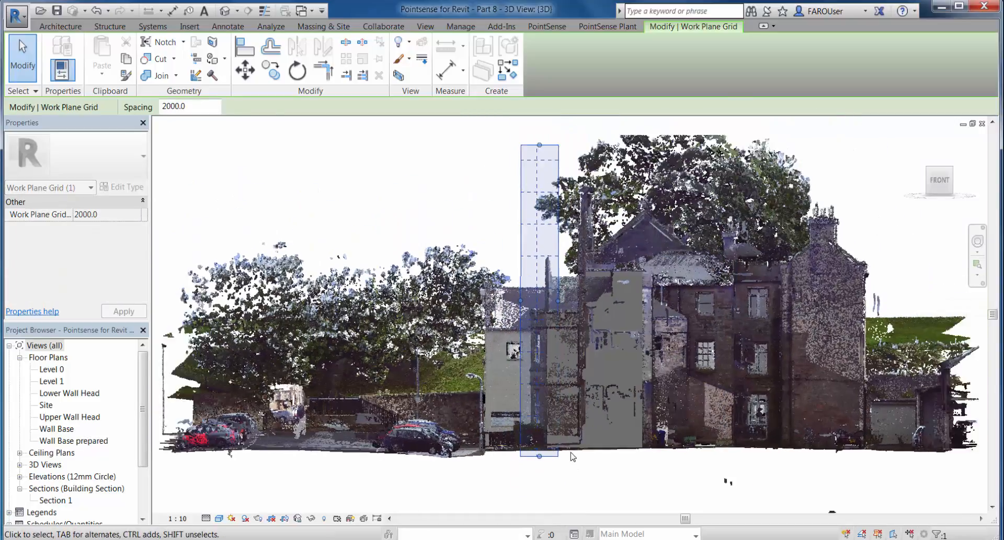
{"action": "left_click_drag", "start_coordinate": [550, 249], "coordinate": [554, 357]}
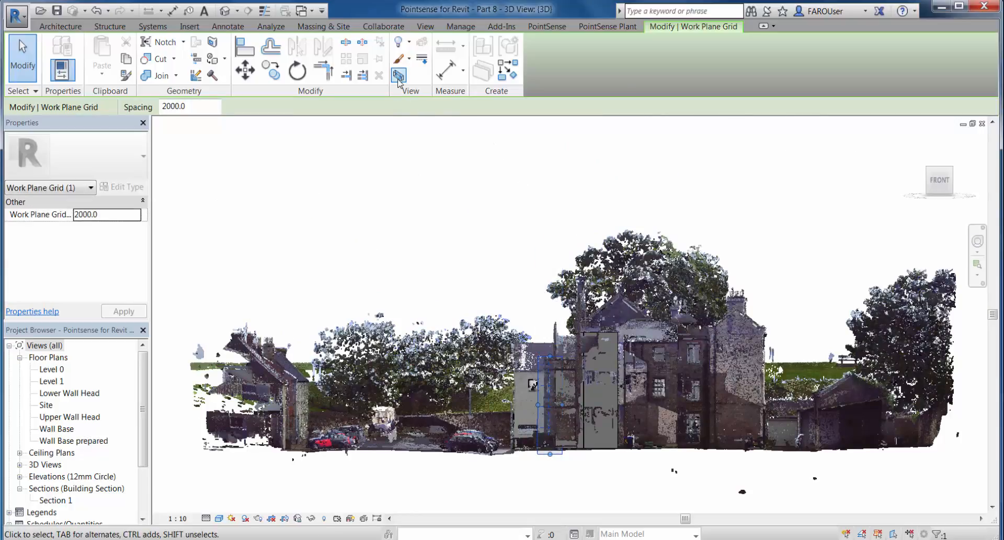
Isolate the trimmed work plane grid with a selection box and examine the scanned wall profile along the wall edge
{"action": "left_click", "coordinate": [398, 76]}
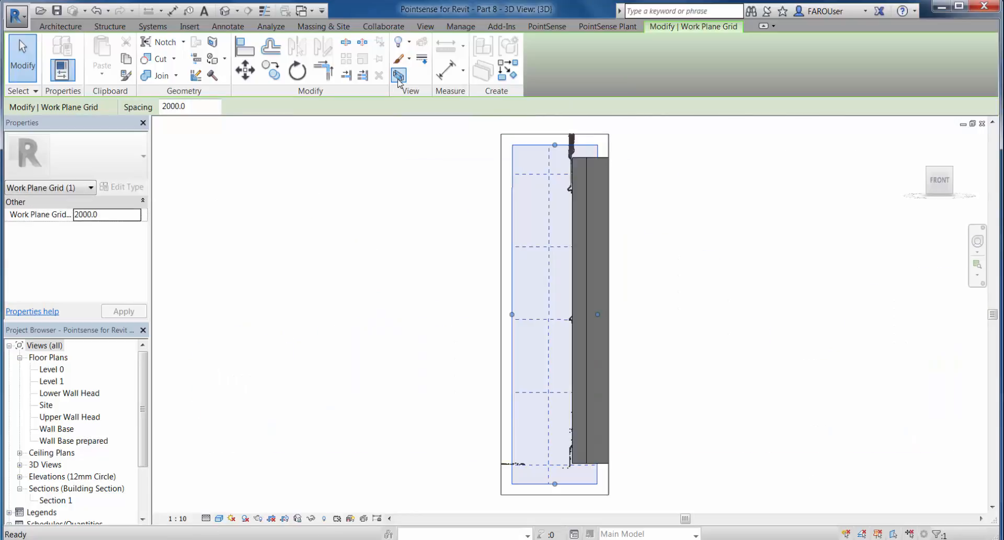
{"action": "key", "text": "Escape"}
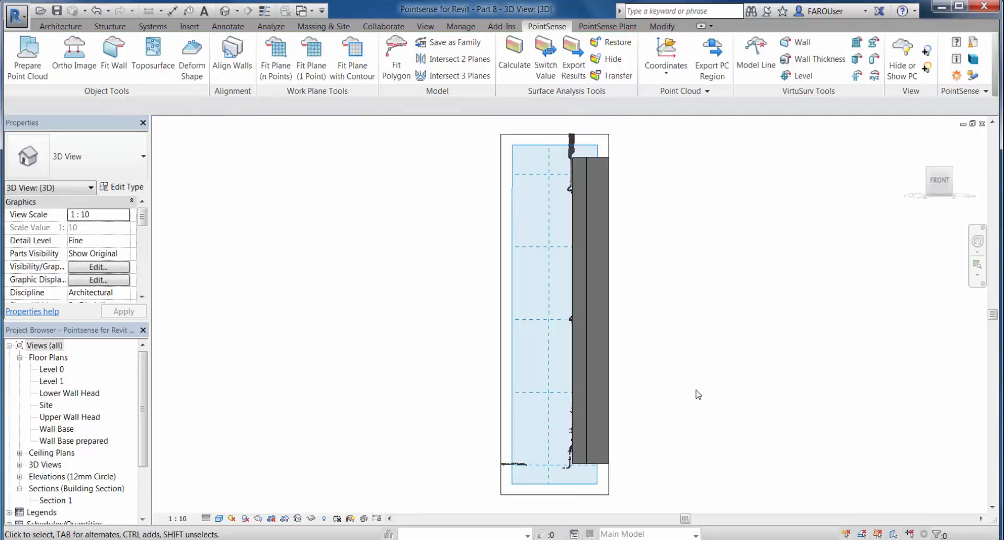
{"action": "middle_click_drag", "start_coordinate": [425, 404], "coordinate": [511, 432], "text": "shift"}
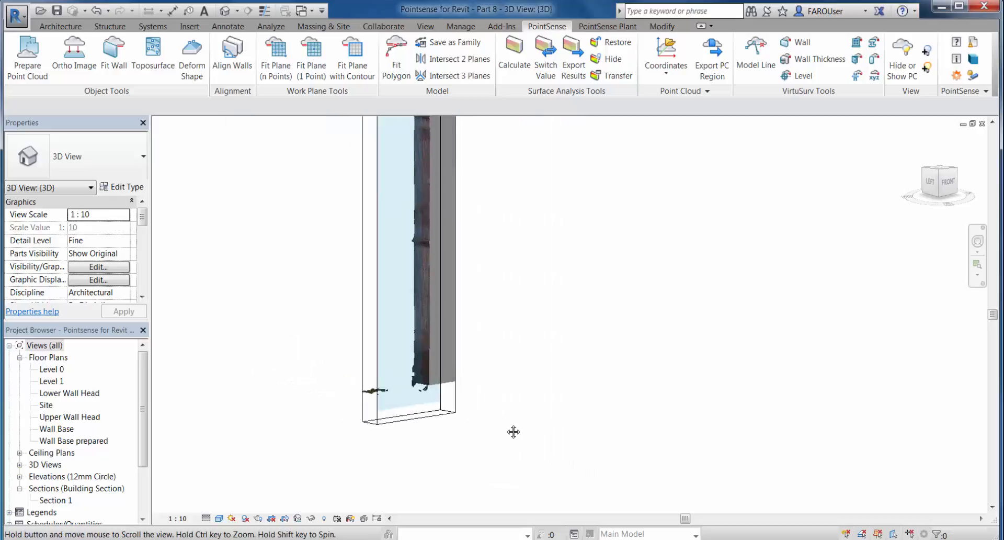
{"action": "scroll", "coordinate": [511, 433], "scroll_direction": "up", "scroll_amount": 3}
{"action": "middle_click_drag", "start_coordinate": [665, 461], "coordinate": [713, 469]}
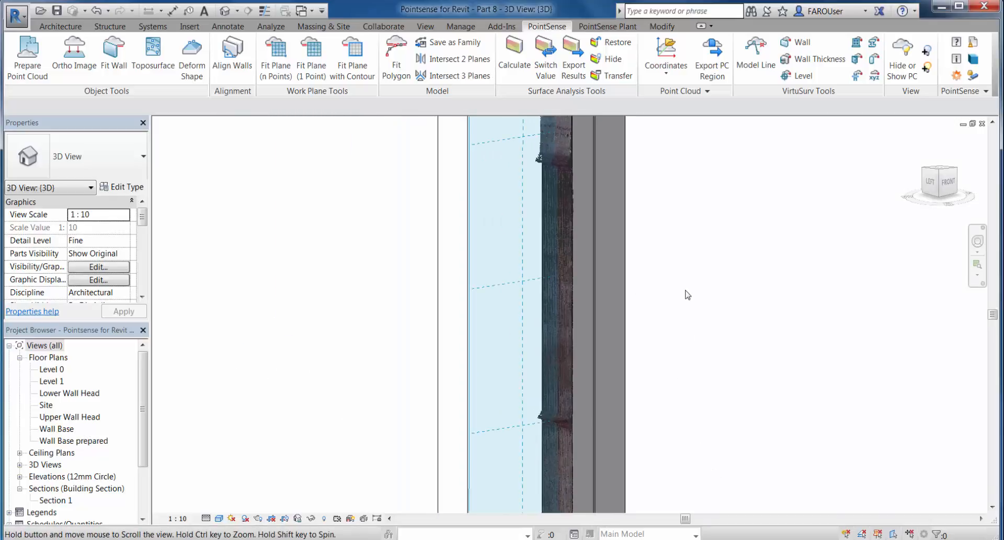
In the left view, narrow the section box from one side so it keeps a thinner slice of the wall and scan
{"action": "scroll", "coordinate": [680, 413], "scroll_direction": "down", "scroll_amount": 3}
{"action": "scroll", "coordinate": [676, 399], "scroll_direction": "up", "scroll_amount": 3}
{"action": "middle_click_drag", "start_coordinate": [670, 232], "coordinate": [671, 197]}
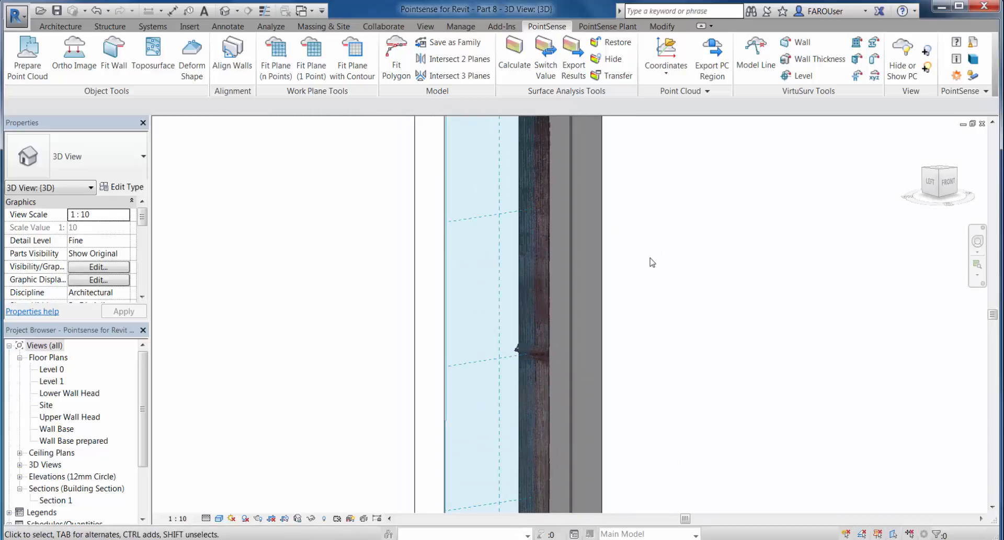
{"action": "middle_click_drag", "start_coordinate": [650, 262], "coordinate": [771, 285]}
{"action": "middle_click_drag", "start_coordinate": [594, 369], "coordinate": [682, 370]}
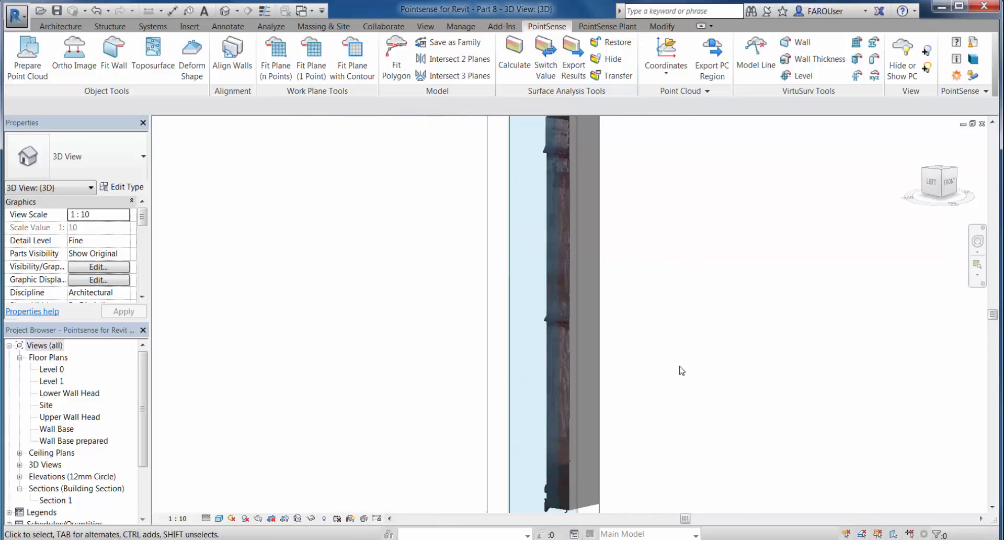
{"action": "left_click", "coordinate": [924, 180]}
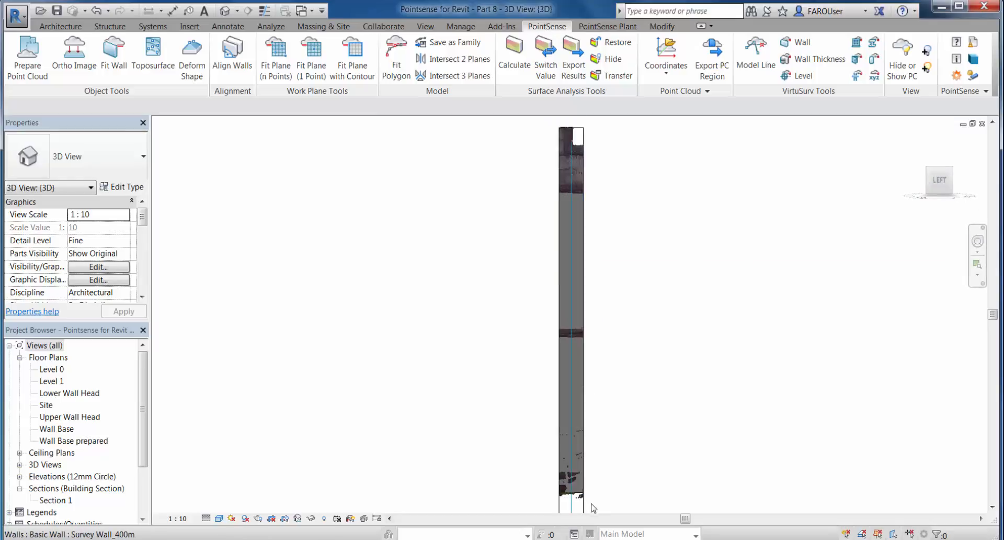
{"action": "left_click", "coordinate": [584, 513]}
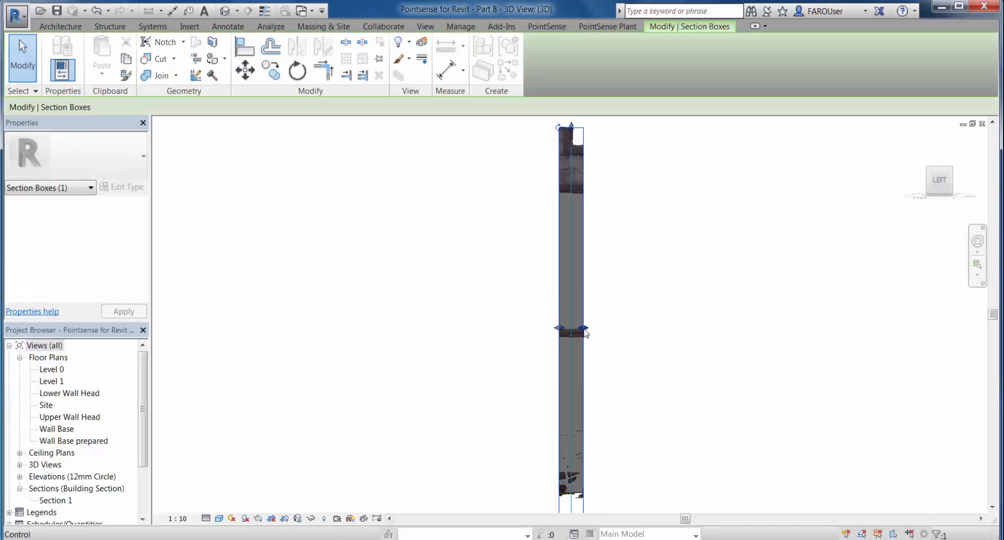
{"action": "left_click_drag", "start_coordinate": [578, 328], "coordinate": [570, 328]}
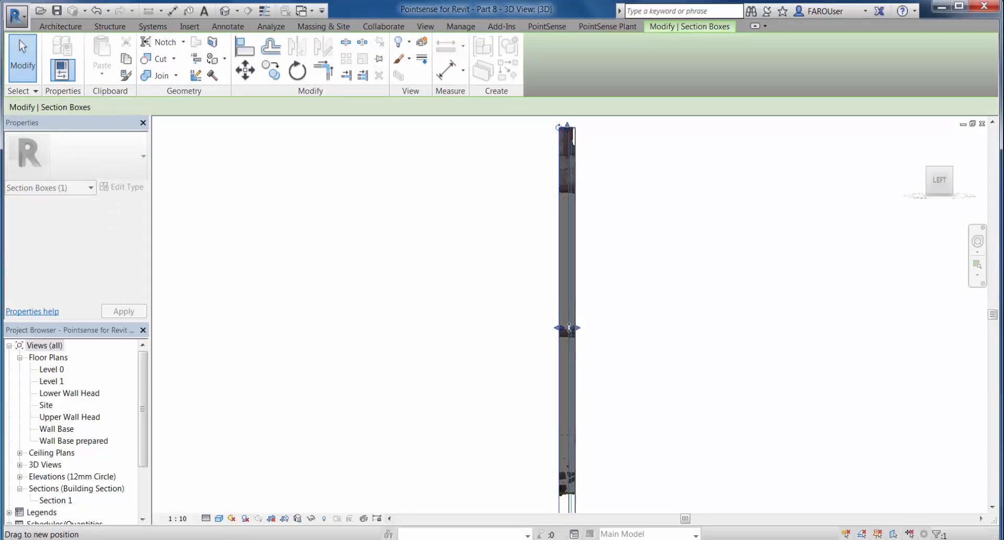
{"action": "left_click", "coordinate": [640, 340]}
{"action": "scroll", "coordinate": [766, 277], "scroll_direction": "up", "scroll_amount": 1}
View the sliced wall from the front and hide the work plane grid
{"action": "left_click", "coordinate": [962, 181]}
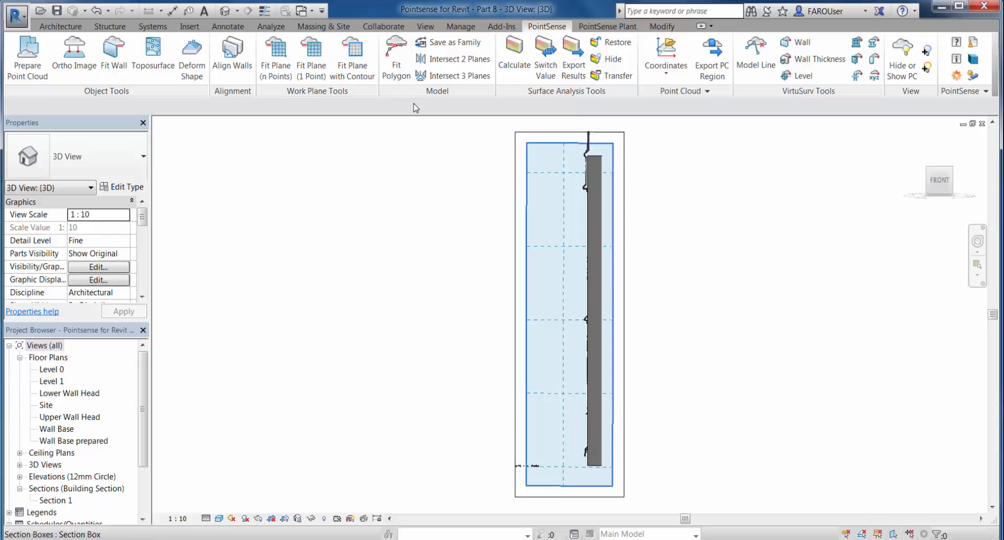
{"action": "left_click", "coordinate": [60, 26]}
{"action": "left_click", "coordinate": [956, 45]}
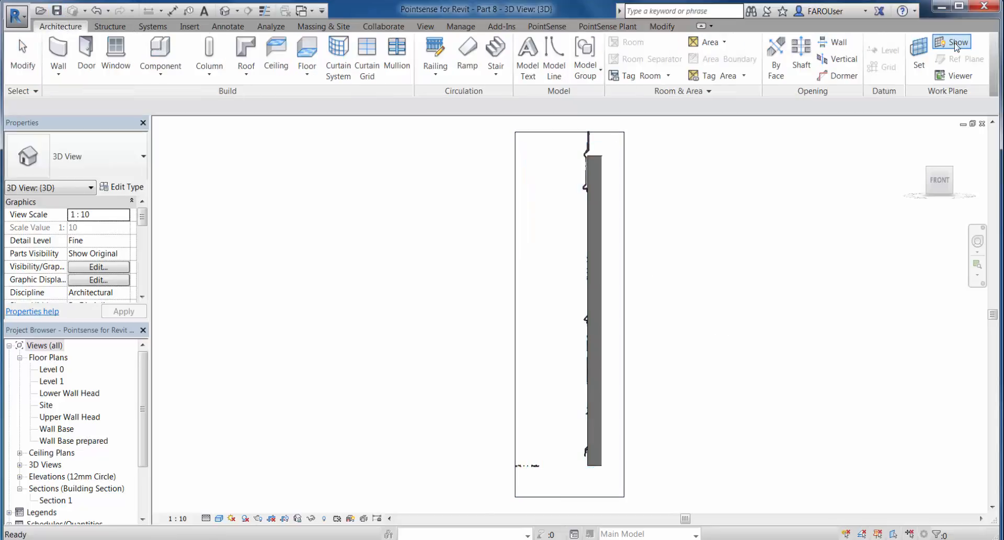
Raise the top edge of the wall until its outer corner meets the scanned profile above the upper ledge
{"action": "scroll", "coordinate": [577, 324], "scroll_direction": "up", "scroll_amount": 3}
{"action": "scroll", "coordinate": [582, 321], "scroll_direction": "up", "scroll_amount": 9}
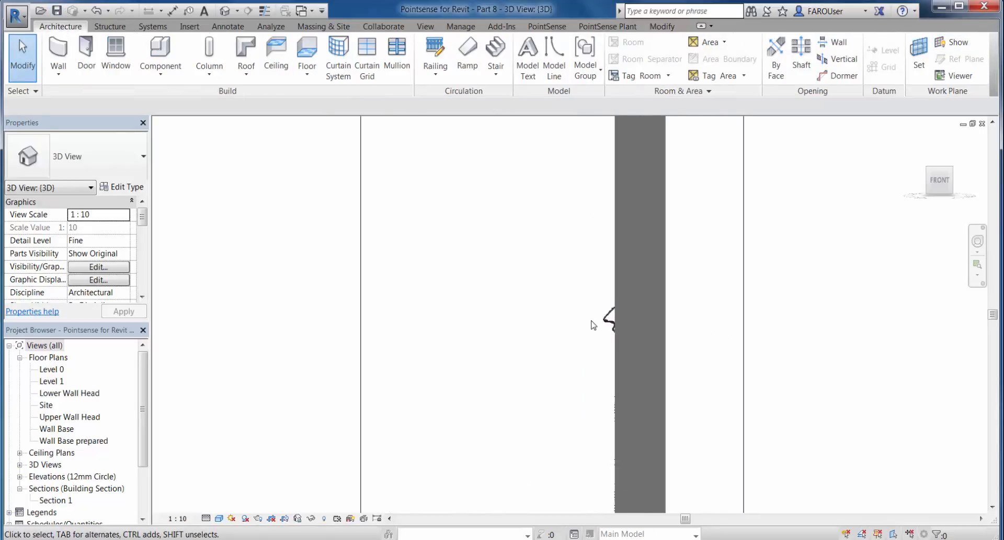
{"action": "middle_click_drag", "start_coordinate": [614, 361], "coordinate": [551, 359]}
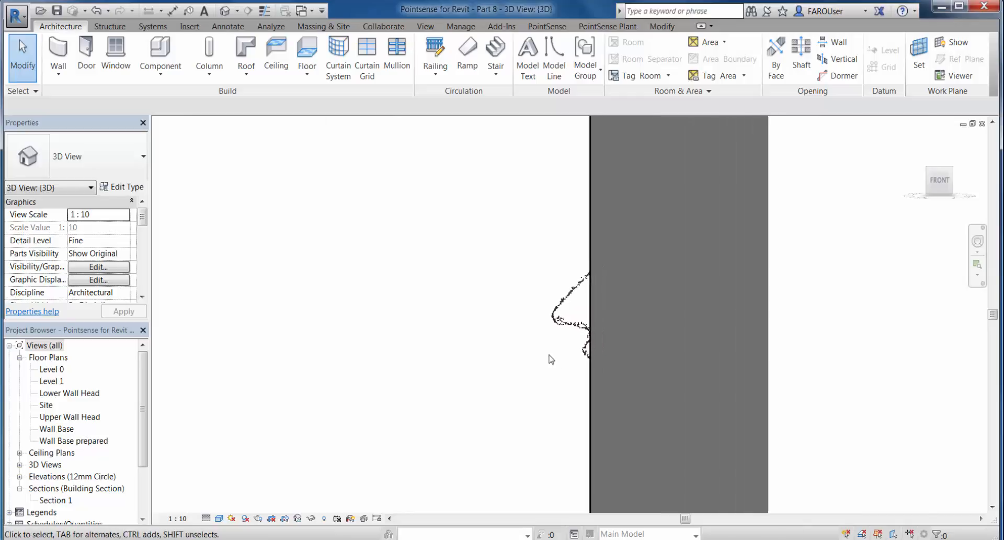
{"action": "middle_click_drag", "start_coordinate": [551, 230], "coordinate": [555, 381]}
{"action": "scroll", "coordinate": [549, 338], "scroll_direction": "down", "scroll_amount": 3}
{"action": "middle_click_drag", "start_coordinate": [554, 261], "coordinate": [528, 441]}
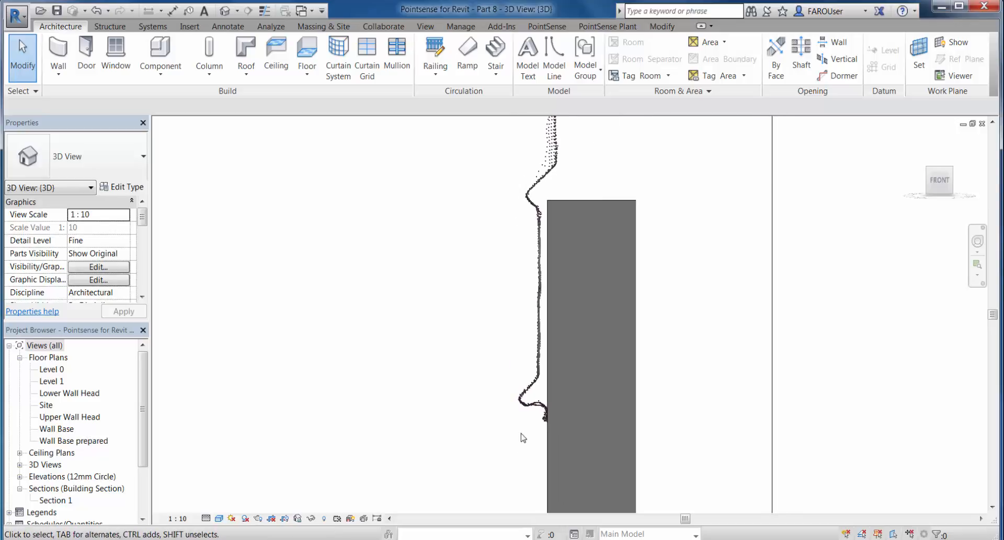
{"action": "scroll", "coordinate": [712, 403], "scroll_direction": "up", "scroll_amount": 1}
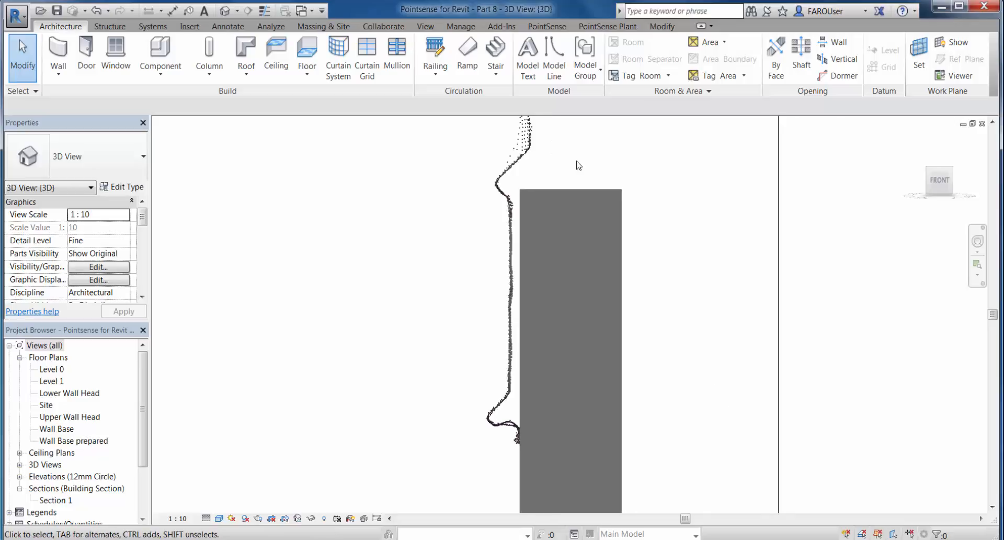
{"action": "left_click", "coordinate": [579, 189]}
{"action": "left_click_drag", "start_coordinate": [578, 189], "coordinate": [582, 157]}
{"action": "left_click", "coordinate": [659, 215]}
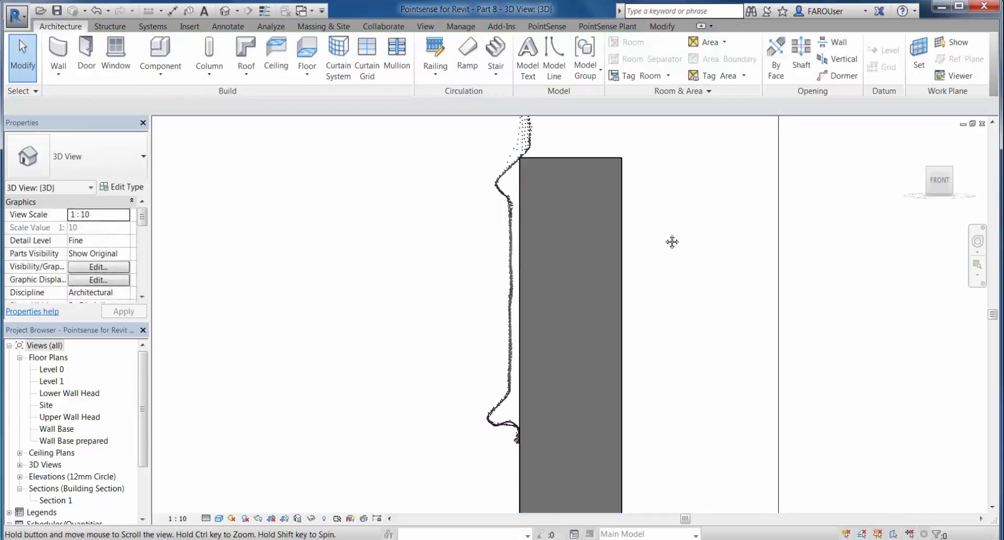
{"action": "middle_click_drag", "start_coordinate": [672, 240], "coordinate": [697, 230]}
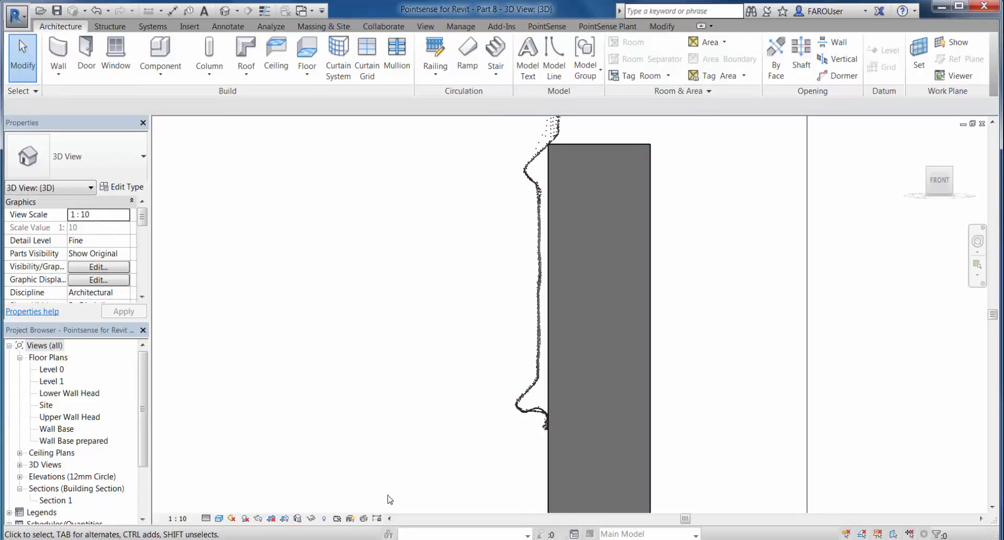
Trace the scanned profile with a chain of model lines from the wall's top outer corner to below the lower ledge
{"action": "left_click", "coordinate": [546, 26]}
{"action": "left_click", "coordinate": [63, 25]}
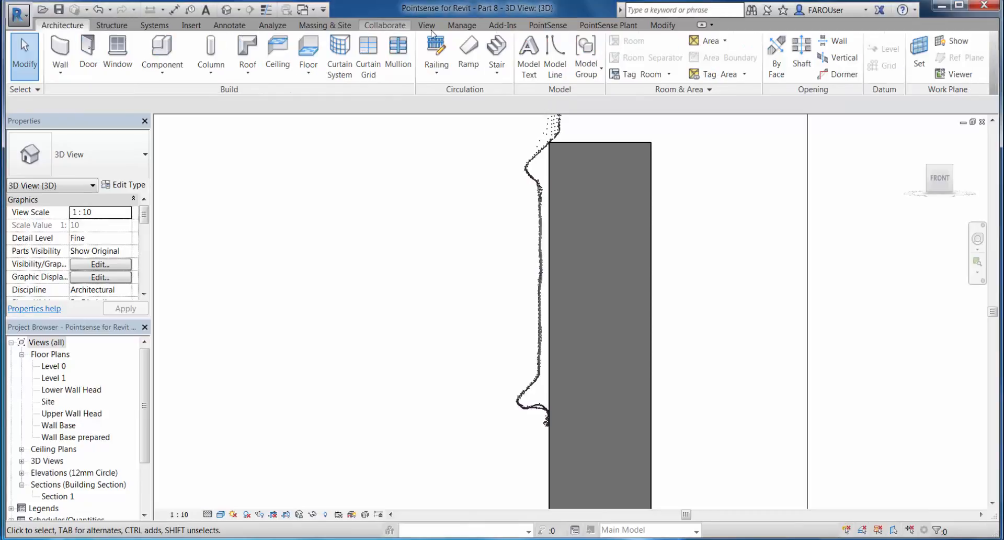
{"action": "left_click", "coordinate": [551, 48]}
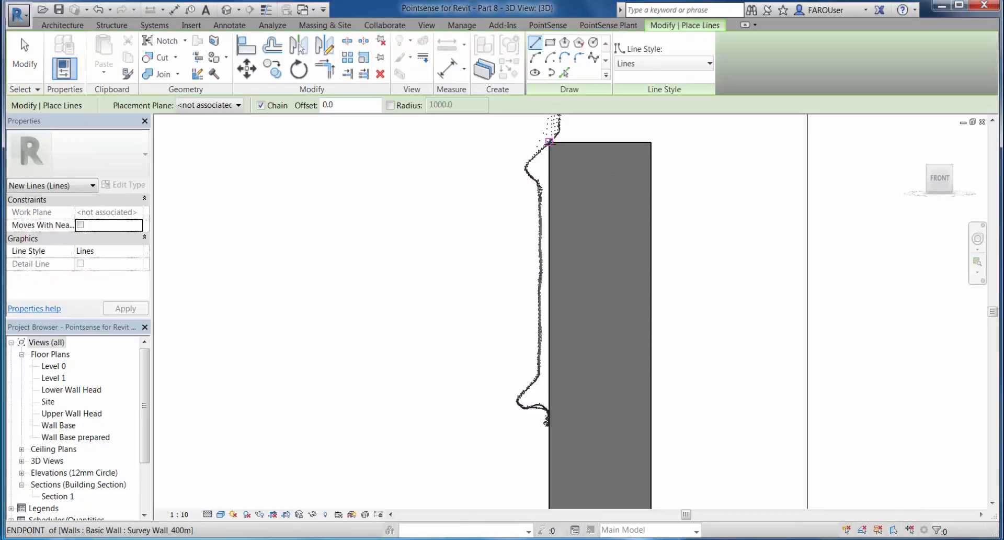
{"action": "left_click", "coordinate": [549, 143]}
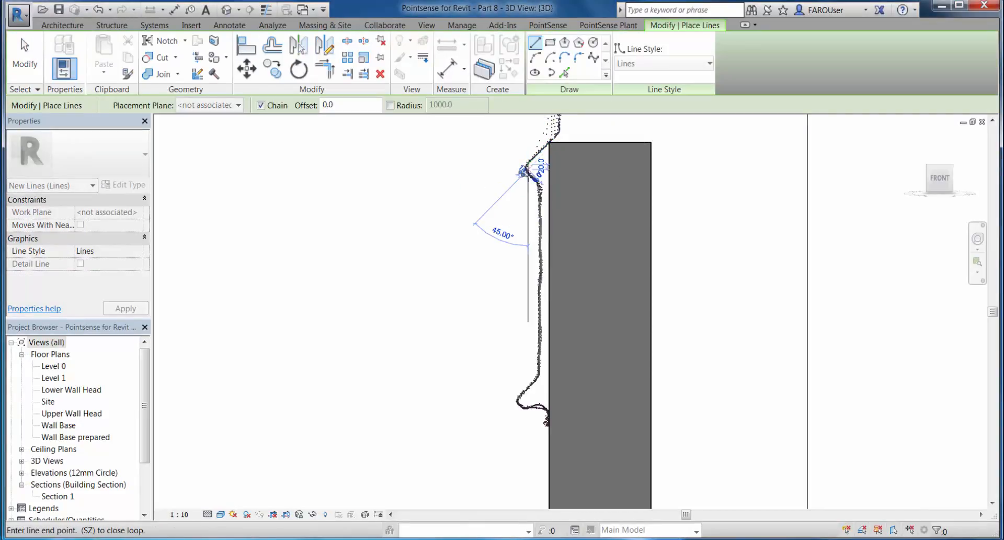
{"action": "left_click", "coordinate": [527, 167]}
{"action": "left_click", "coordinate": [538, 186]}
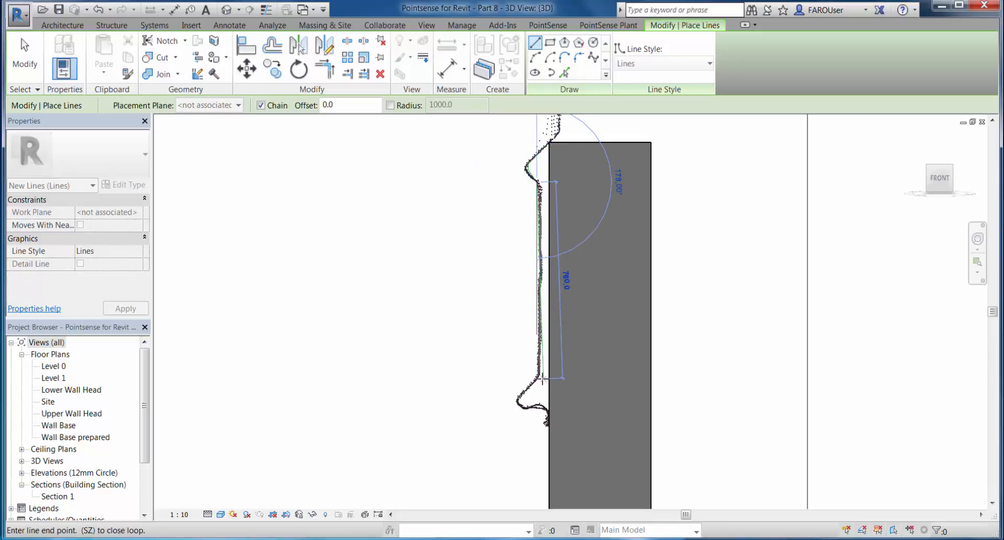
{"action": "left_click", "coordinate": [519, 407]}
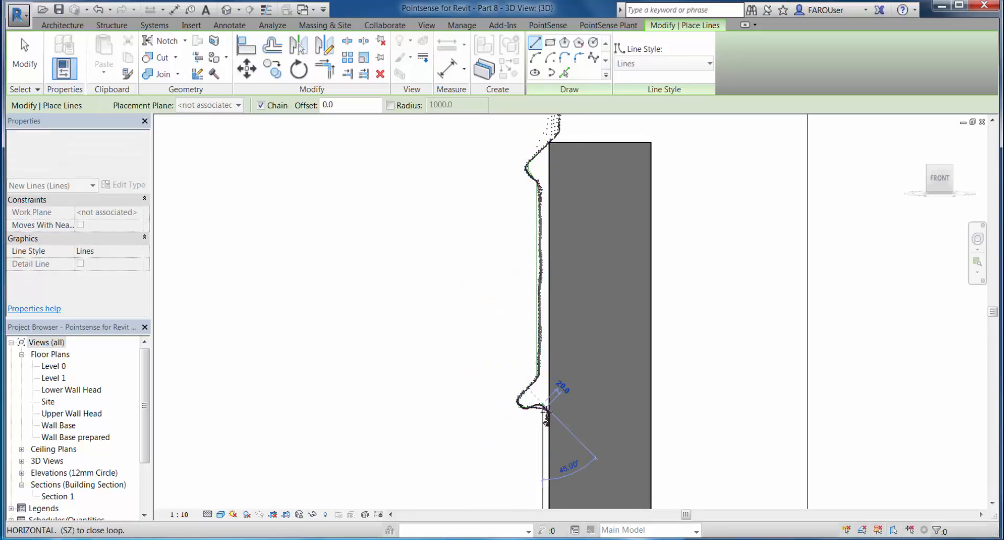
{"action": "left_click", "coordinate": [545, 407]}
{"action": "key", "text": "Escape"}
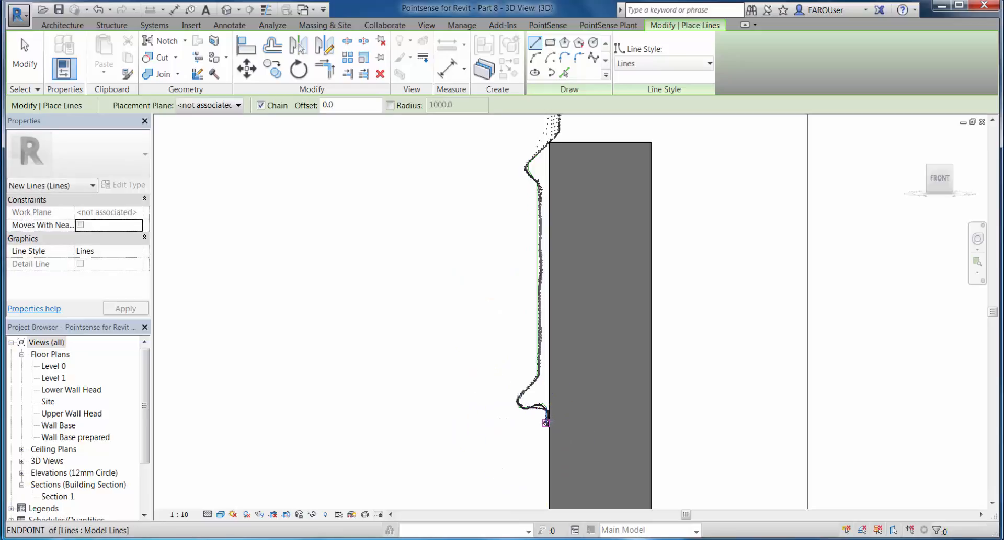
{"action": "key", "text": "Escape"}
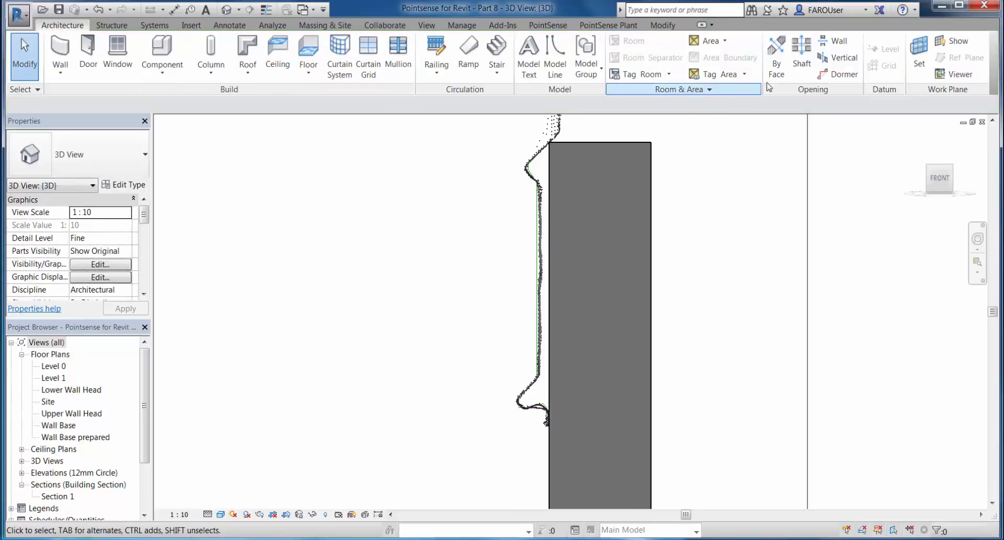
Fit the traced line chain to the point cloud with a 10 mm slice thickness and check it with the cloud hidden
{"action": "left_click", "coordinate": [550, 25]}
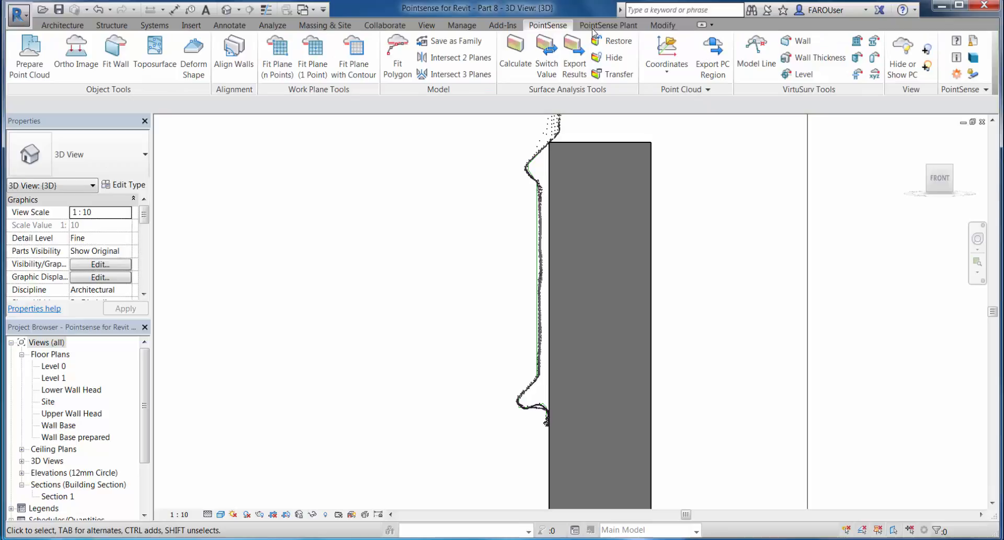
{"action": "left_click", "coordinate": [897, 77]}
{"action": "left_click", "coordinate": [897, 76]}
{"action": "left_click", "coordinate": [398, 57]}
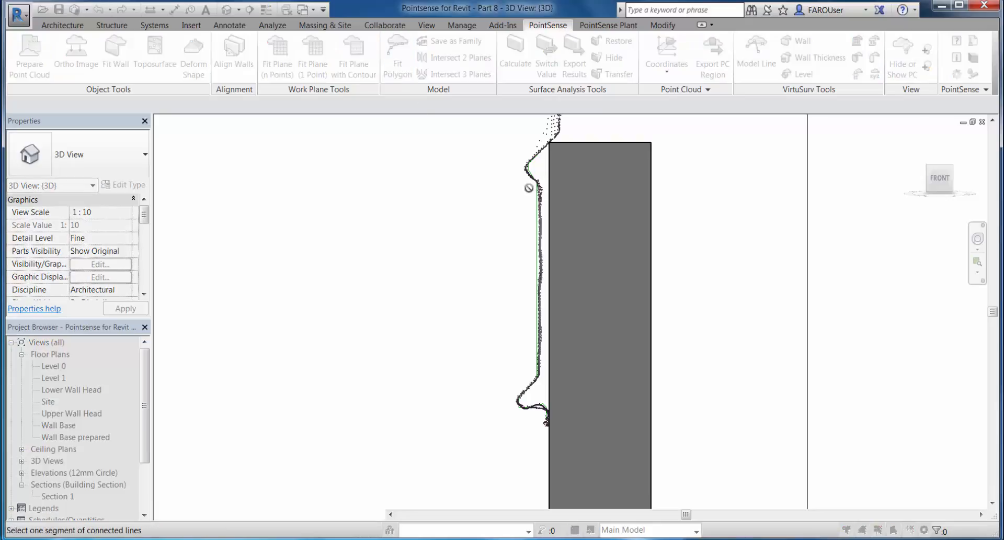
{"action": "left_click", "coordinate": [542, 155]}
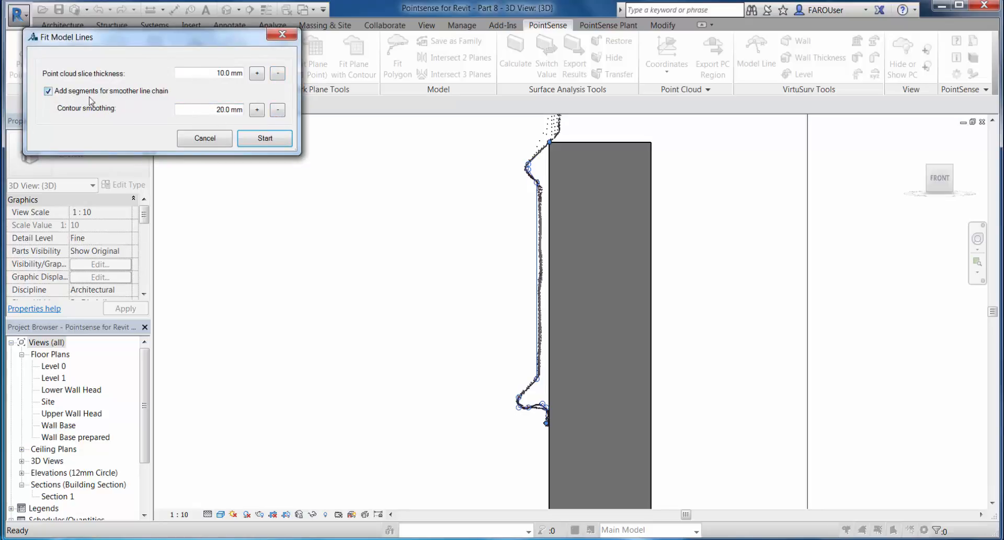
{"action": "left_click", "coordinate": [265, 139]}
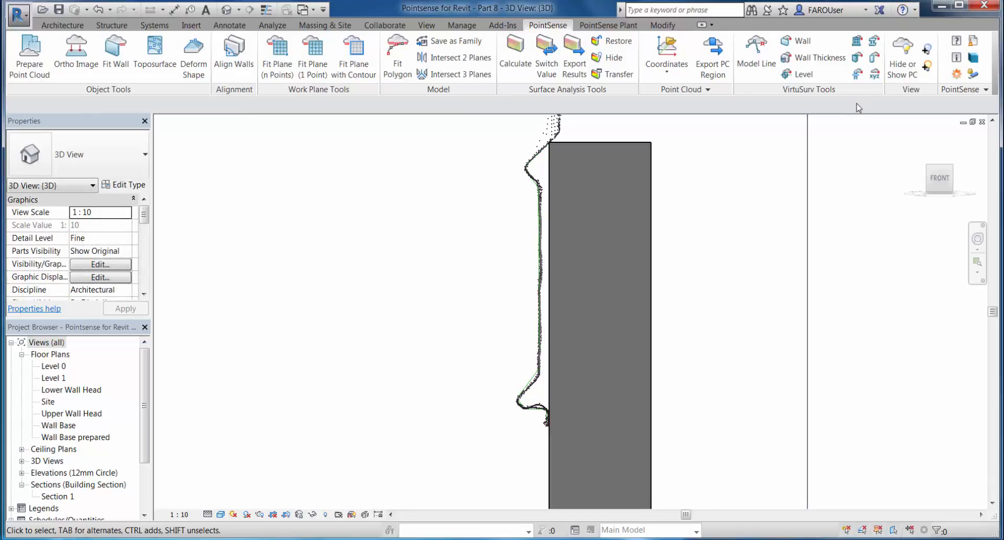
{"action": "left_click", "coordinate": [912, 62]}
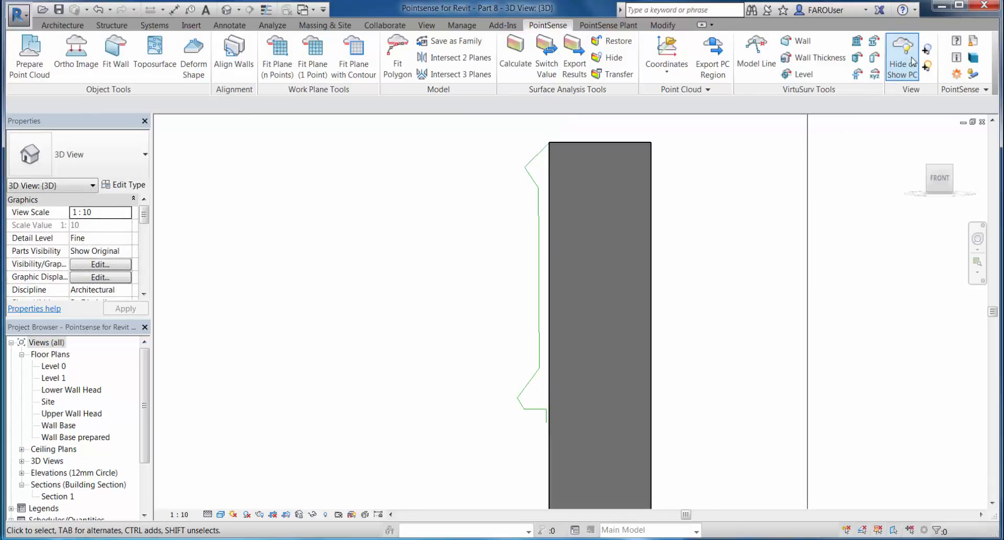
{"action": "left_click", "coordinate": [913, 62]}
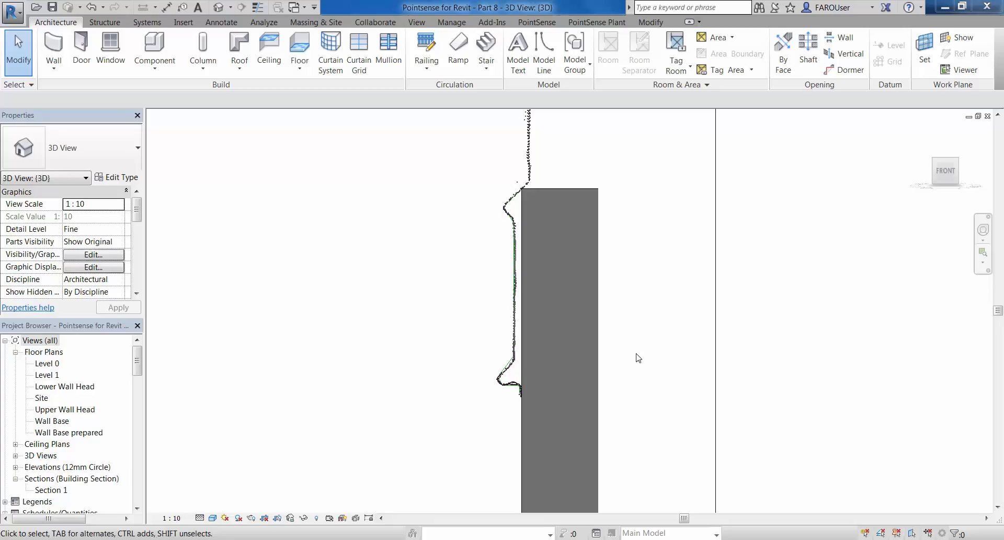
Set the view scale to 1:20 and compare the fitted model lines with the scanned profile
{"action": "left_click", "coordinate": [171, 518]}
{"action": "left_click", "coordinate": [195, 407]}
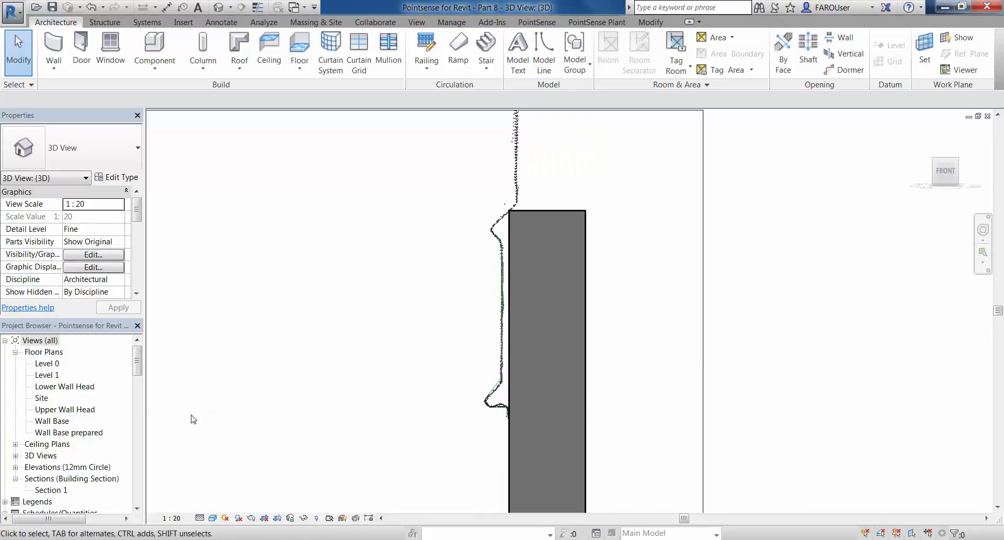
{"action": "scroll", "coordinate": [477, 391], "scroll_direction": "up", "scroll_amount": 2}
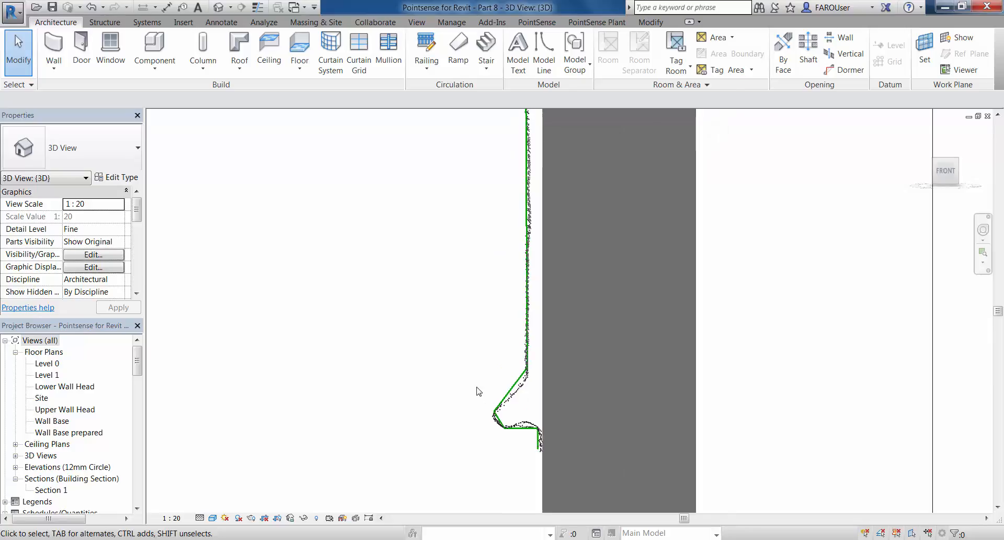
{"action": "middle_click_drag", "start_coordinate": [504, 249], "coordinate": [508, 292]}
{"action": "scroll", "coordinate": [504, 298], "scroll_direction": "down", "scroll_amount": 1}
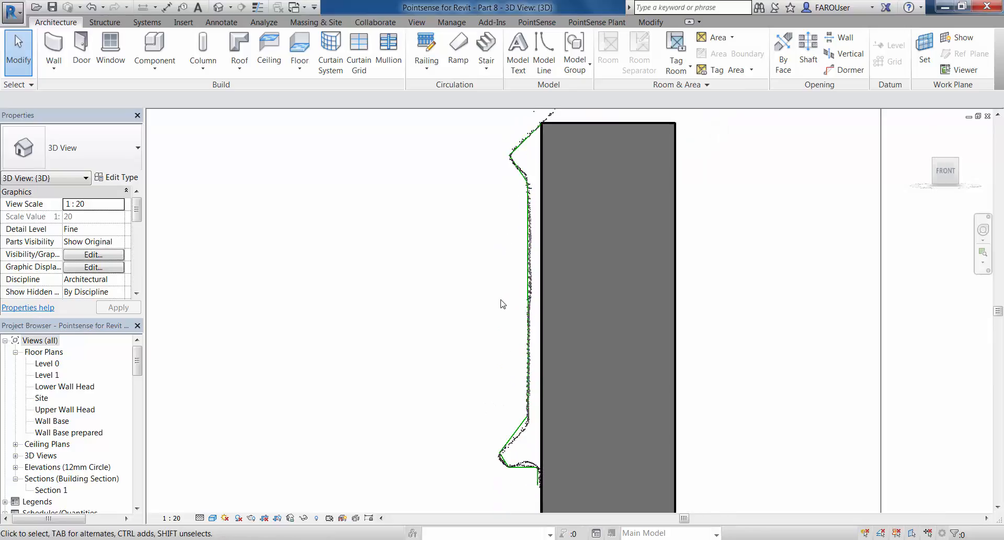
Start saving the profile as a family and choose the Metric Profile-Hosted template
{"action": "left_click", "coordinate": [536, 22]}
{"action": "left_click", "coordinate": [459, 41]}
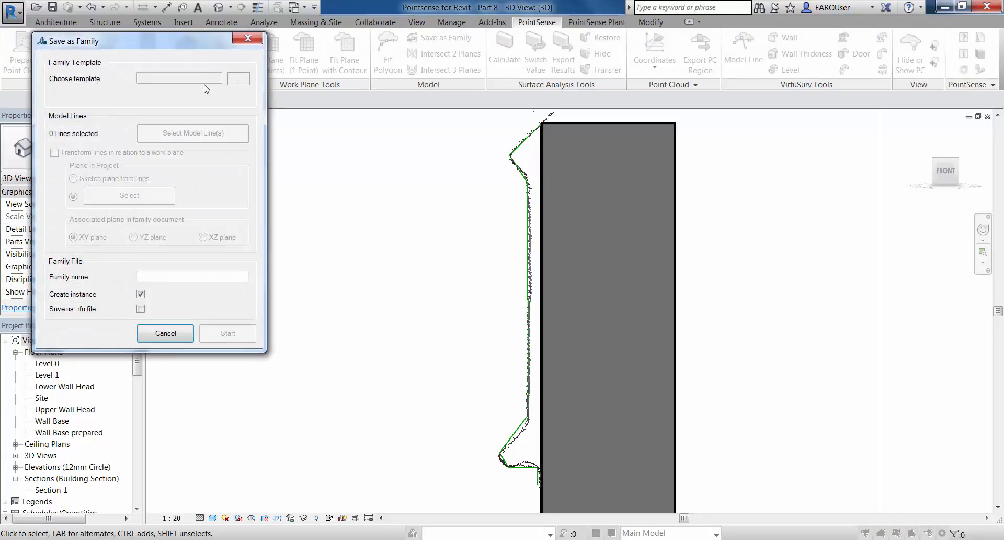
{"action": "left_click", "coordinate": [239, 79]}
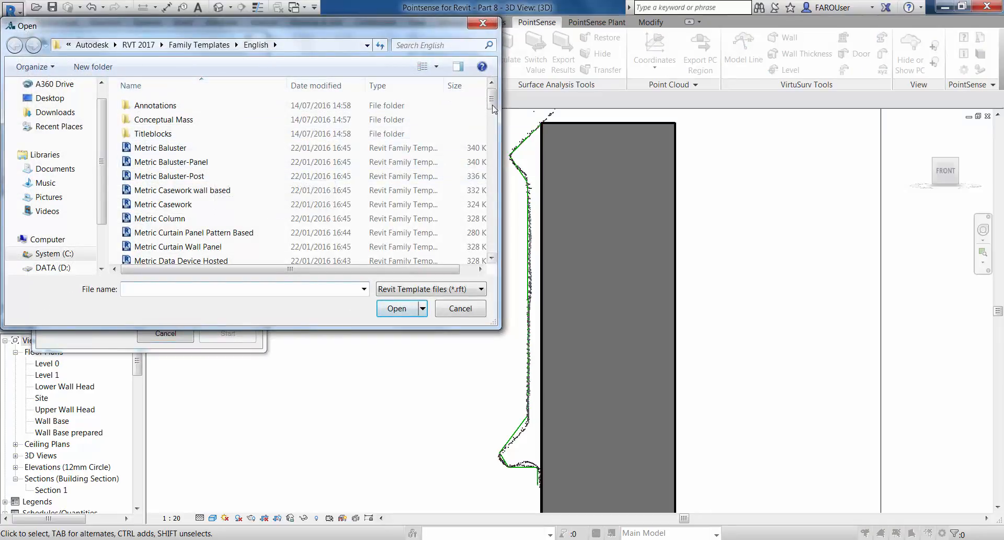
{"action": "left_click_drag", "start_coordinate": [491, 104], "coordinate": [473, 202]}
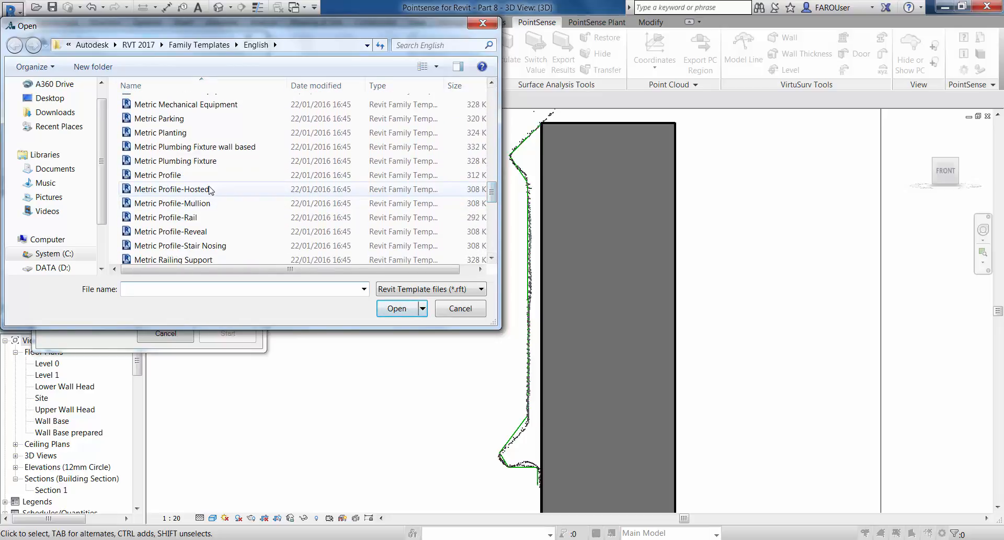
{"action": "left_click", "coordinate": [251, 189]}
{"action": "left_click", "coordinate": [396, 309]}
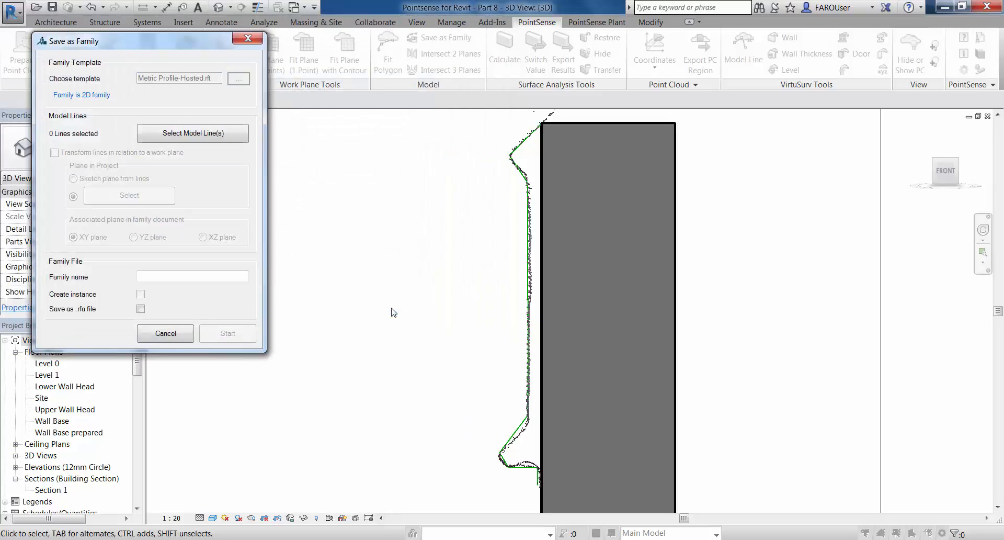
Select the fitted model line chain for the family, name it Wall Sweep Example and enable saving as an .rfa file
{"action": "left_click", "coordinate": [193, 133]}
{"action": "left_click", "coordinate": [530, 141]}
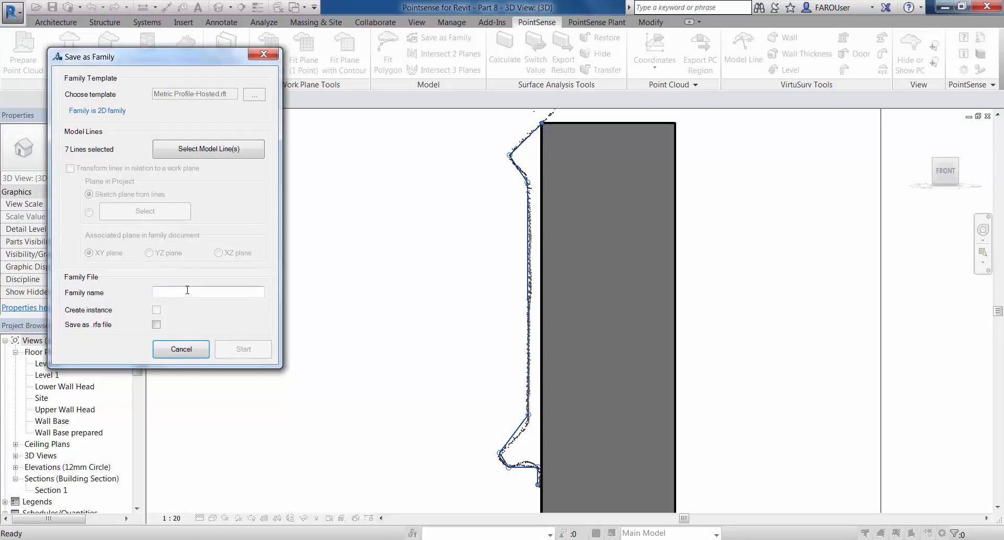
{"action": "type", "text": "Wall Sweep Example"}
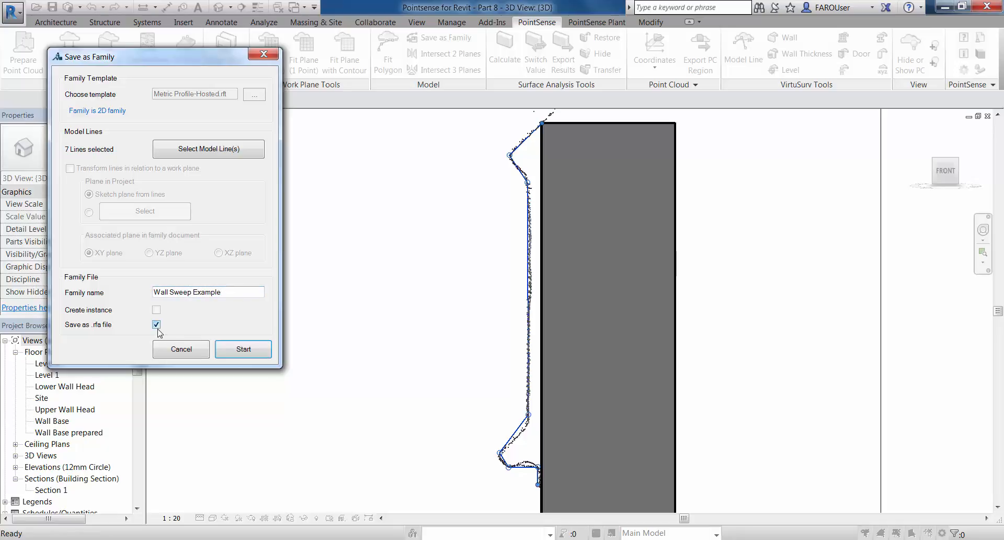
Save the Wall Sweep Example family file to the Desktop and open it for editing
{"action": "left_click", "coordinate": [242, 348]}
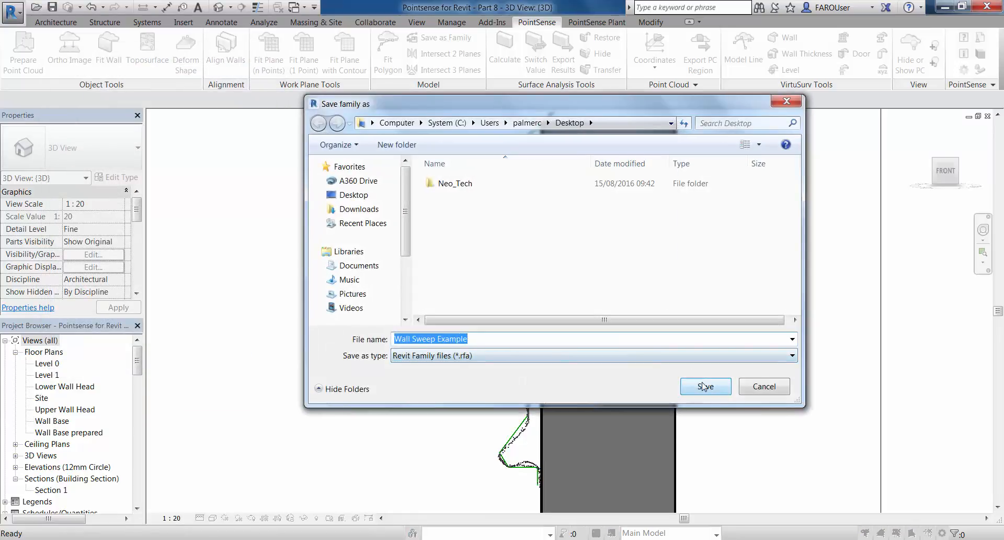
{"action": "left_click", "coordinate": [705, 386]}
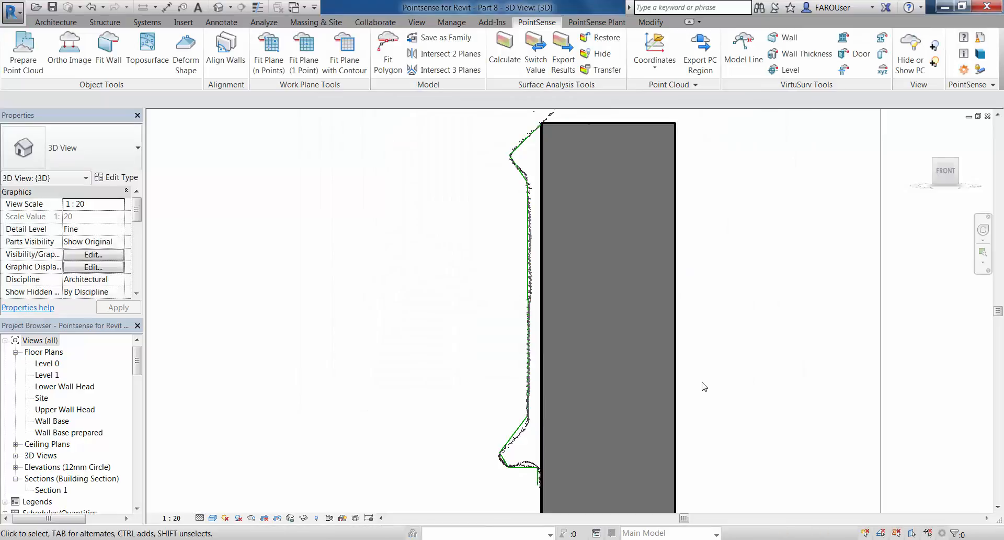
{"action": "left_click", "coordinate": [8, 12]}
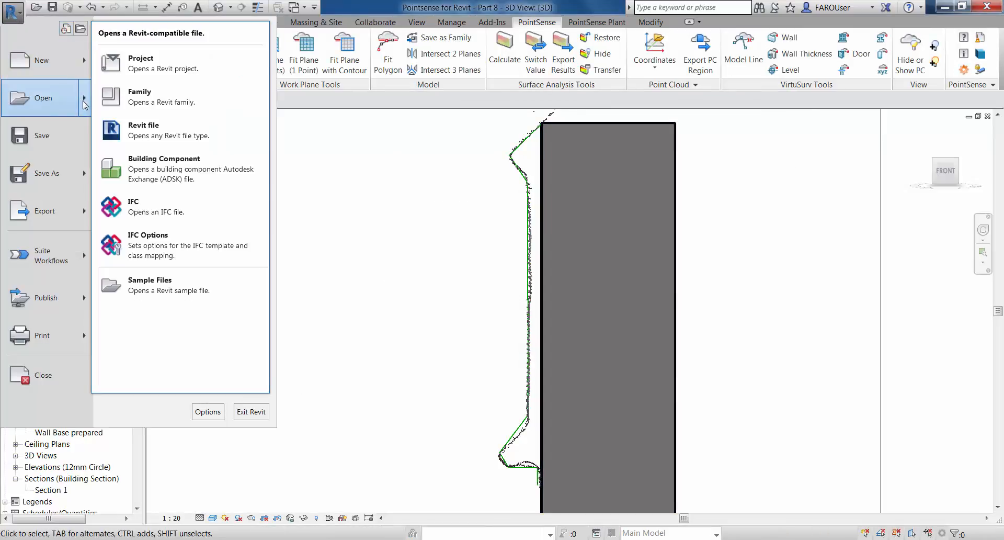
{"action": "left_click", "coordinate": [75, 102]}
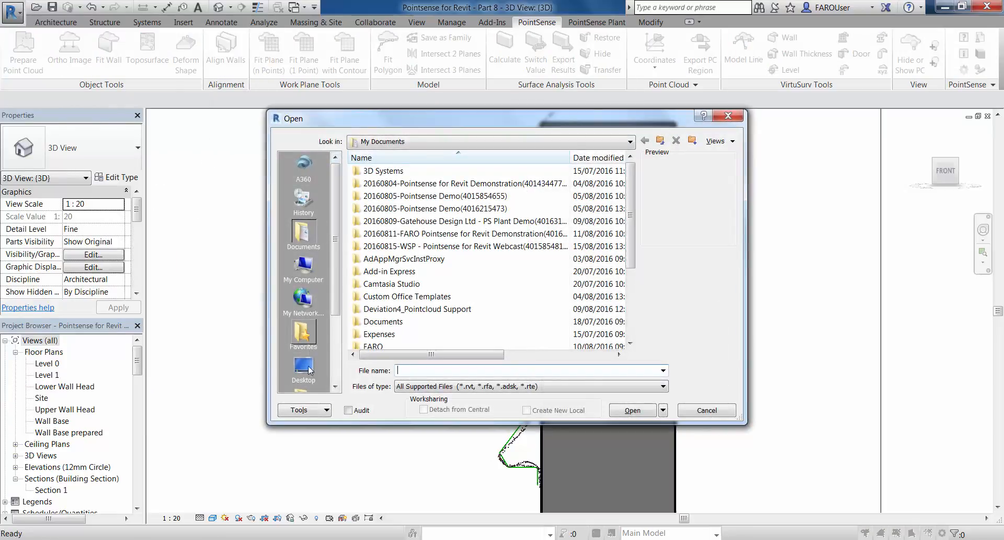
{"action": "left_click", "coordinate": [309, 369]}
{"action": "left_click", "coordinate": [523, 246]}
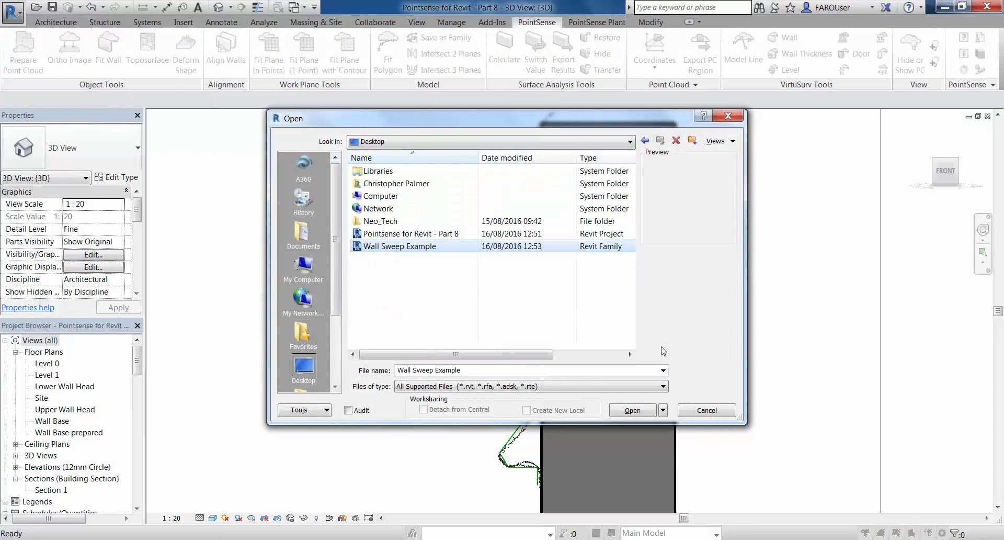
{"action": "left_click", "coordinate": [633, 411]}
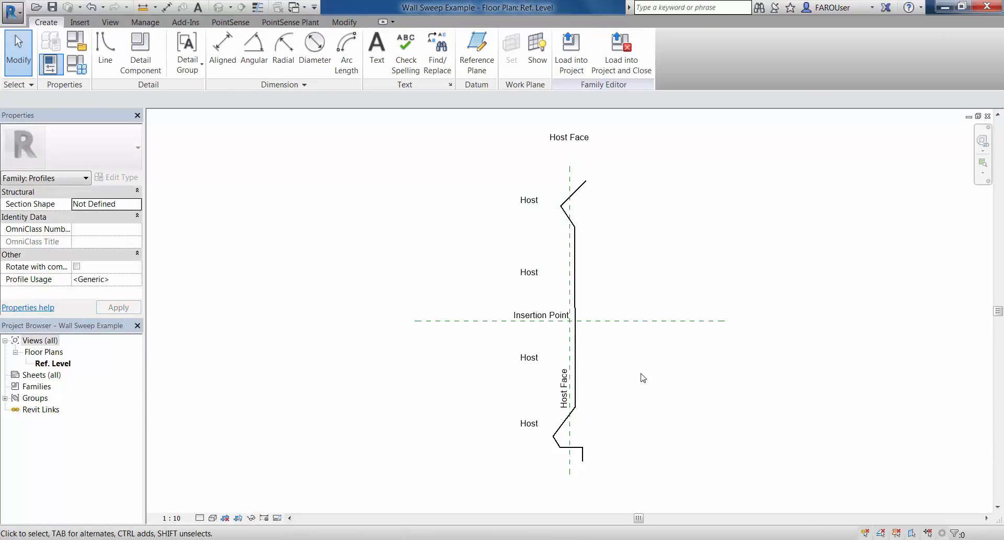
Select only the profile lines, filtering out text notes, and mirror them about the vertical Host Face reference plane without keeping a copy
{"action": "left_click_drag", "start_coordinate": [546, 160], "coordinate": [605, 473]}
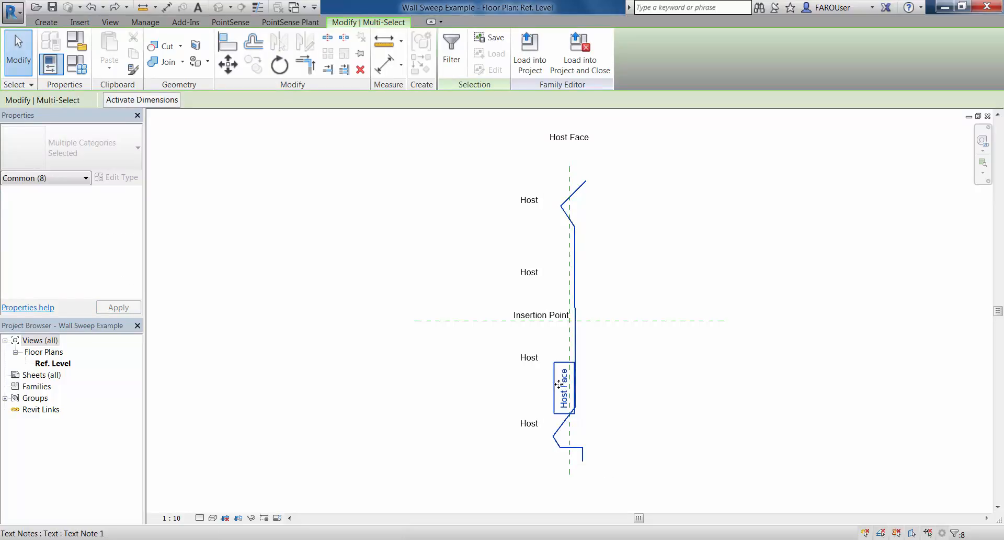
{"action": "left_click", "coordinate": [452, 53]}
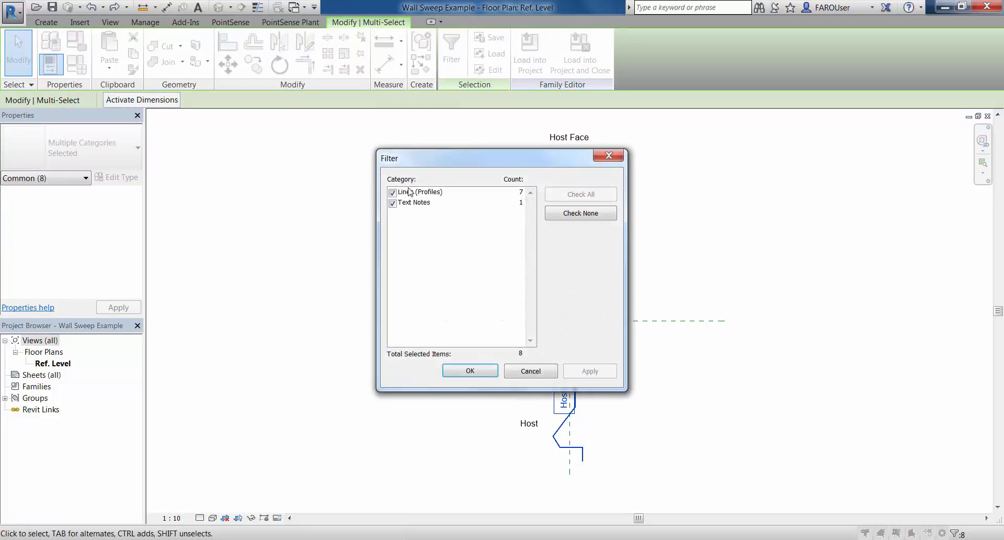
{"action": "left_click", "coordinate": [399, 204]}
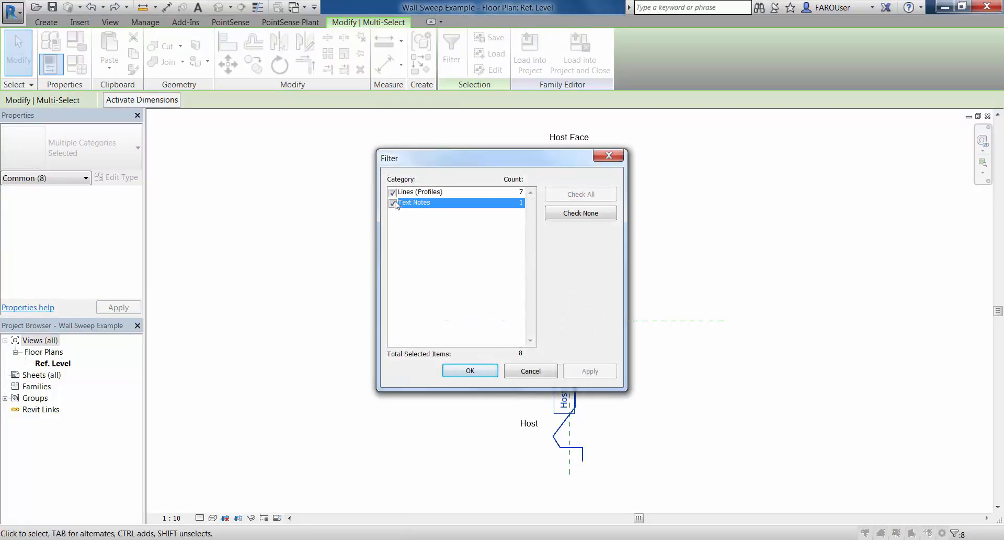
{"action": "left_click", "coordinate": [393, 203]}
{"action": "left_click", "coordinate": [470, 371]}
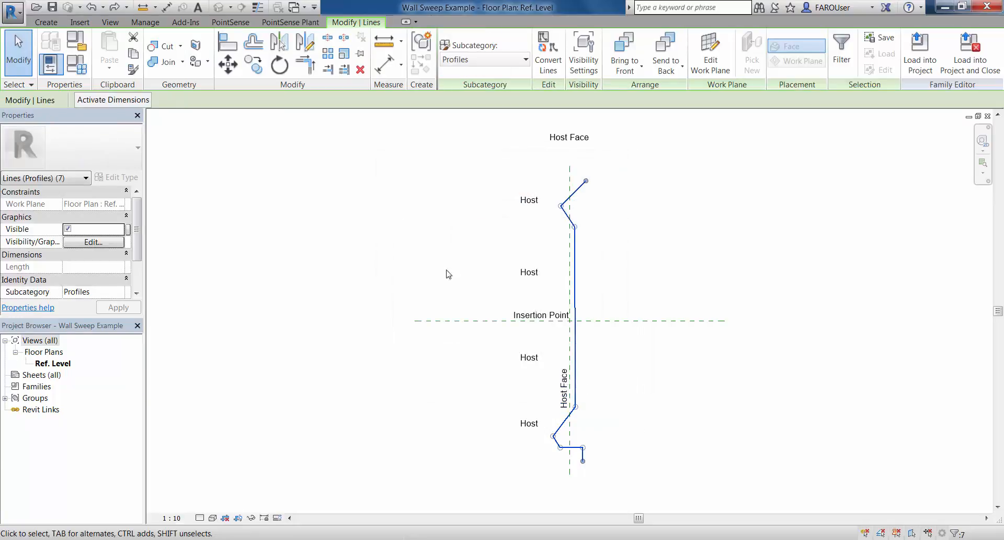
{"action": "left_click", "coordinate": [286, 46]}
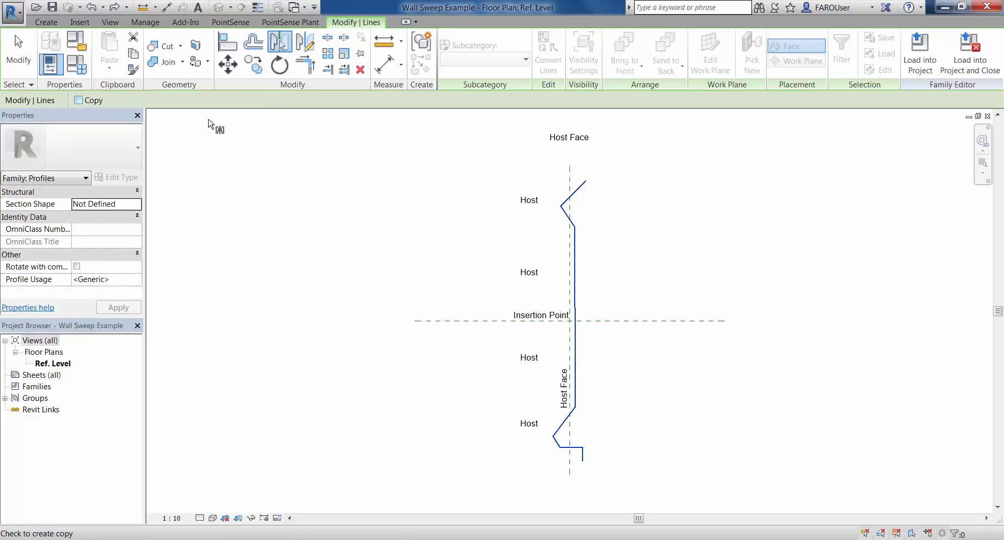
{"action": "left_click", "coordinate": [570, 182]}
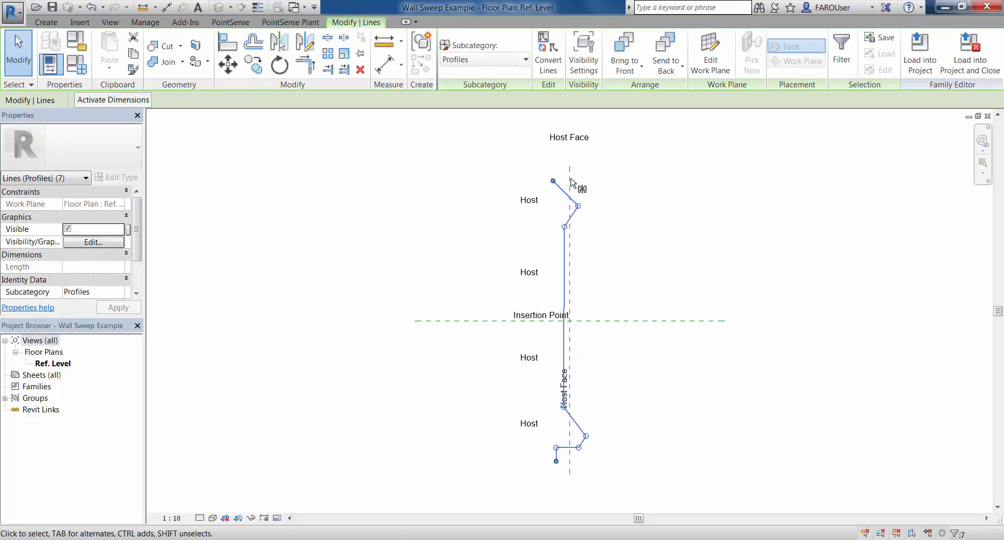
Move the mirrored profile lines up so their lower open end lies on the horizontal reference plane at the insertion point
{"action": "left_click", "coordinate": [228, 64]}
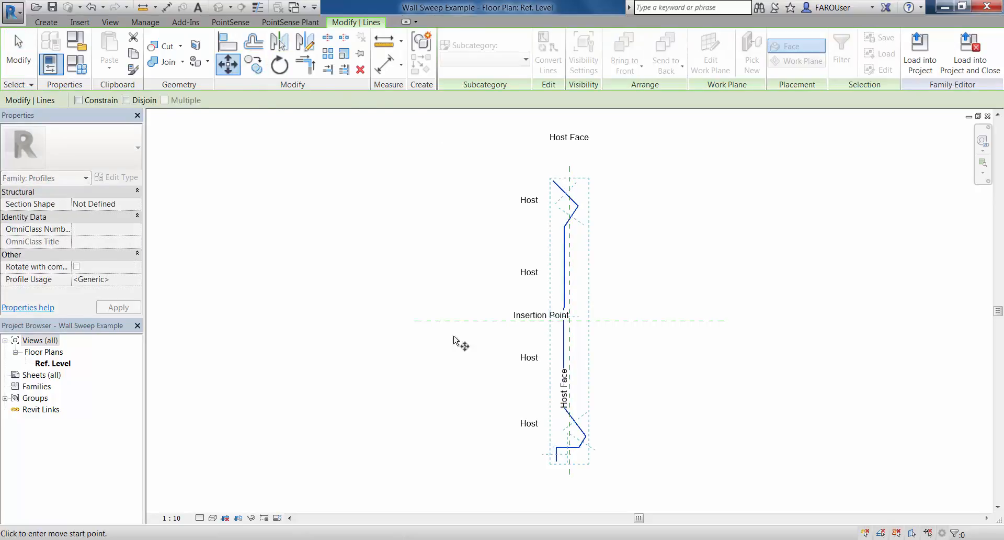
{"action": "left_click", "coordinate": [556, 461]}
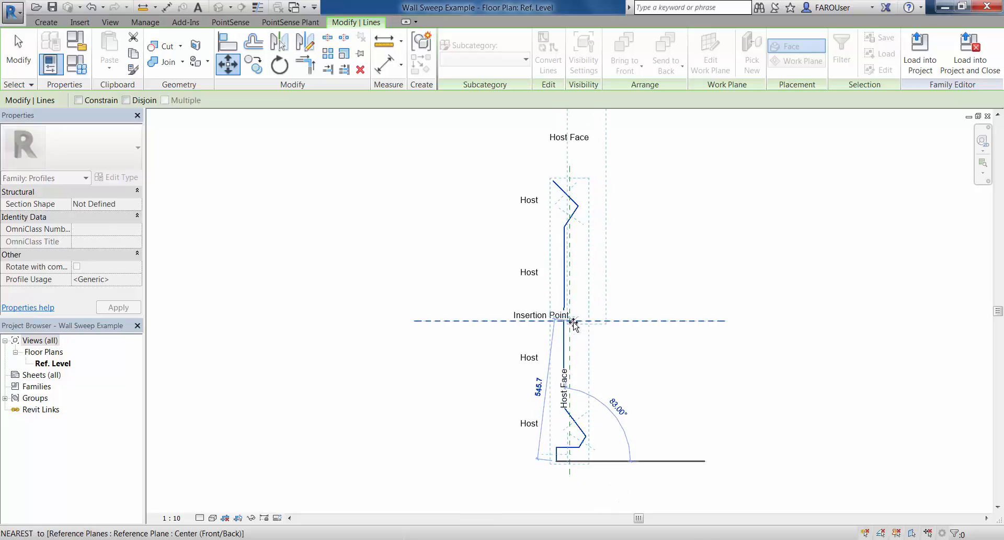
{"action": "scroll", "coordinate": [574, 323], "scroll_direction": "up", "scroll_amount": 4}
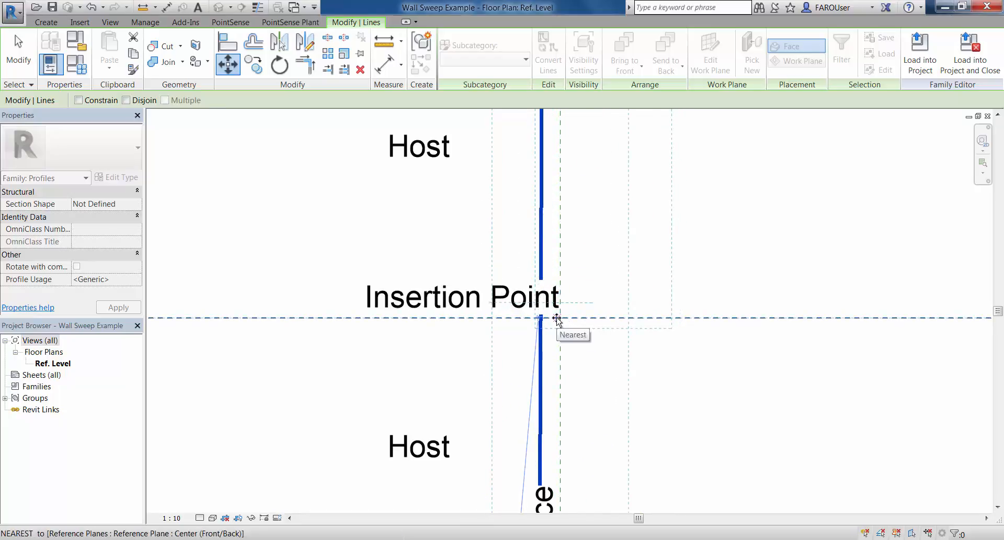
{"action": "left_click", "coordinate": [558, 317]}
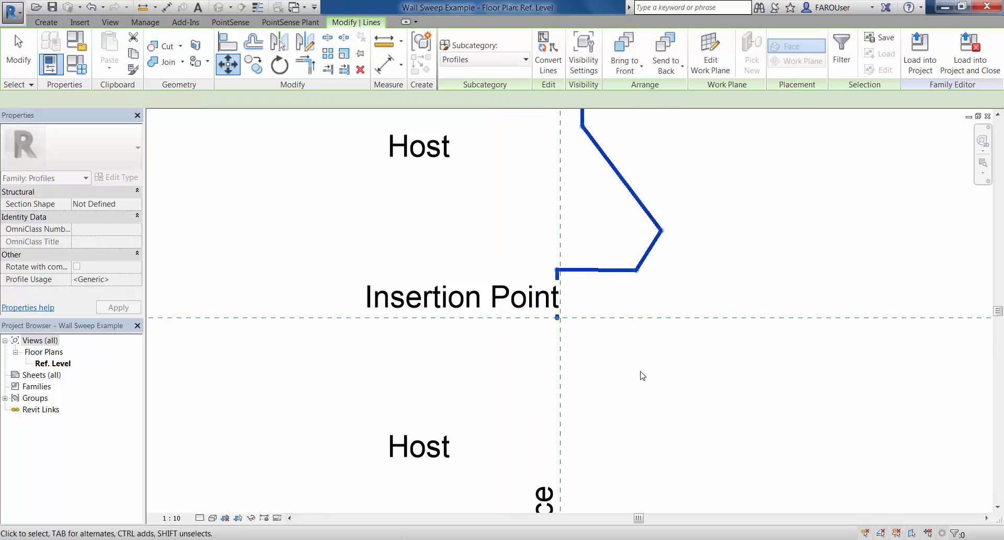
Shift the profile lines horizontally so their top end meets the vertical Host Face reference plane
{"action": "left_click", "coordinate": [228, 64]}
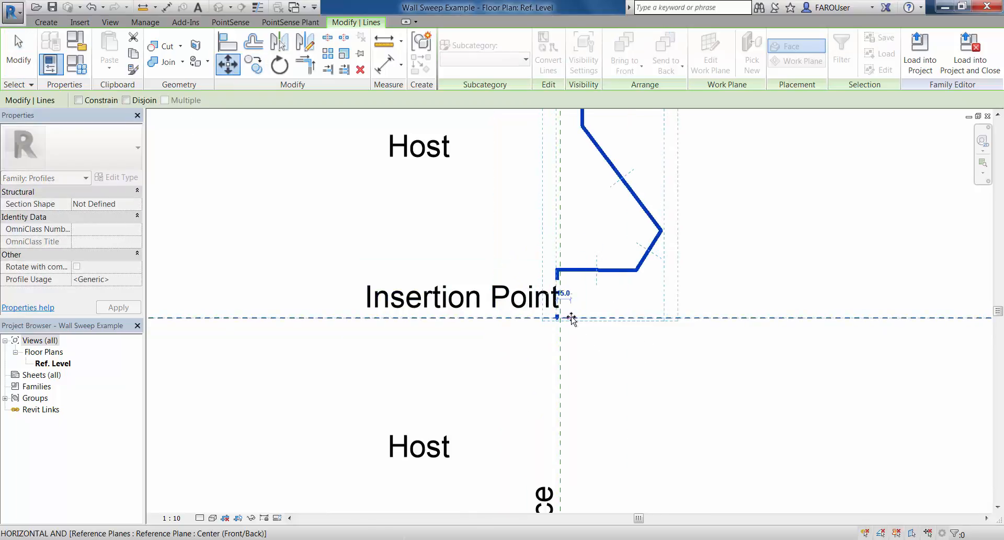
{"action": "key", "text": "Escape"}
{"action": "key", "text": "Escape"}
{"action": "scroll", "coordinate": [637, 379], "scroll_direction": "down", "scroll_amount": 4}
{"action": "middle_click_drag", "start_coordinate": [698, 257], "coordinate": [676, 386]}
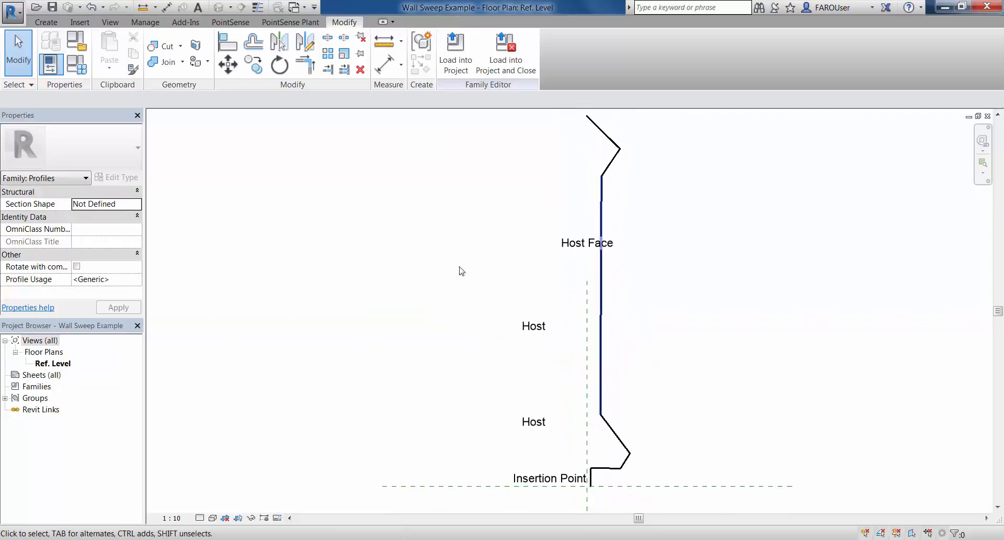
Close the profile with lines from its lower open end to the insertion point and up the Host Face plane to the top end
{"action": "left_click", "coordinate": [55, 23]}
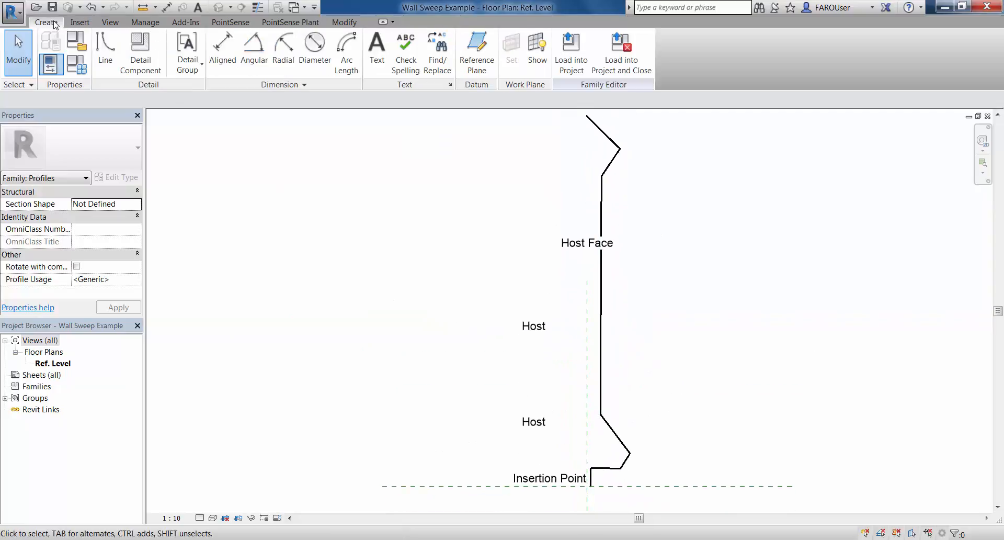
{"action": "left_click", "coordinate": [105, 50]}
{"action": "scroll", "coordinate": [603, 490], "scroll_direction": "up", "scroll_amount": 3}
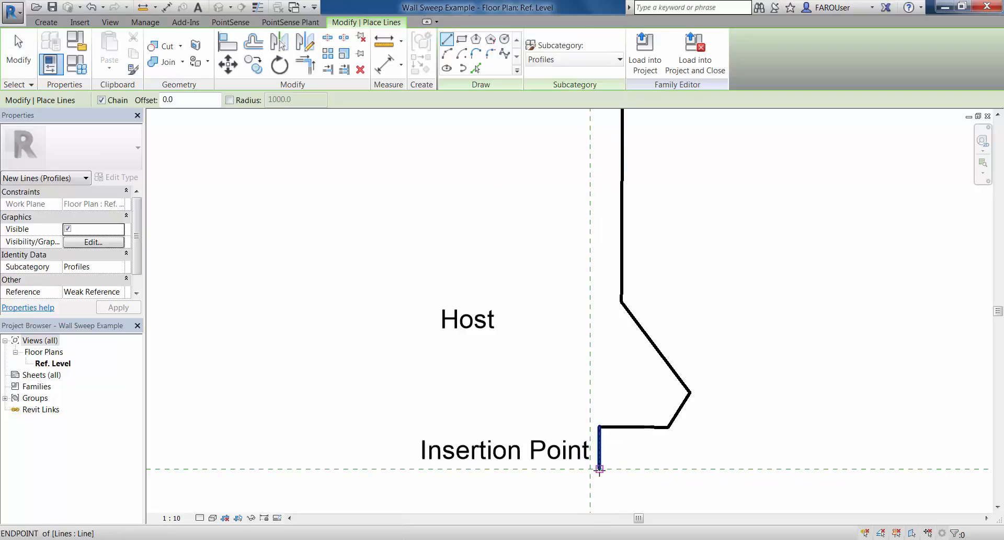
{"action": "left_click", "coordinate": [590, 468]}
{"action": "middle_click_drag", "start_coordinate": [716, 231], "coordinate": [685, 460]}
{"action": "scroll", "coordinate": [684, 455], "scroll_direction": "down", "scroll_amount": 3}
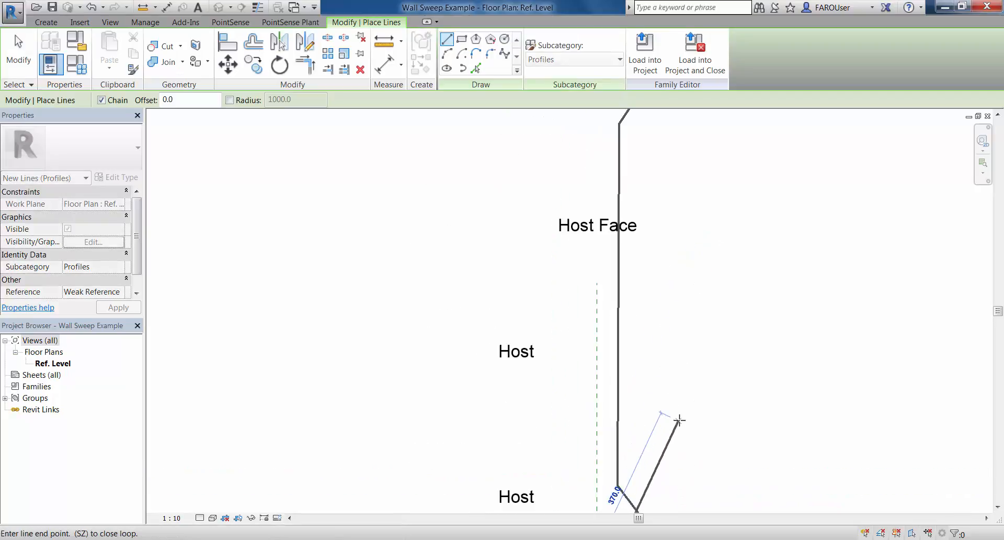
{"action": "middle_click_drag", "start_coordinate": [589, 195], "coordinate": [571, 437]}
{"action": "scroll", "coordinate": [571, 436], "scroll_direction": "down", "scroll_amount": 1}
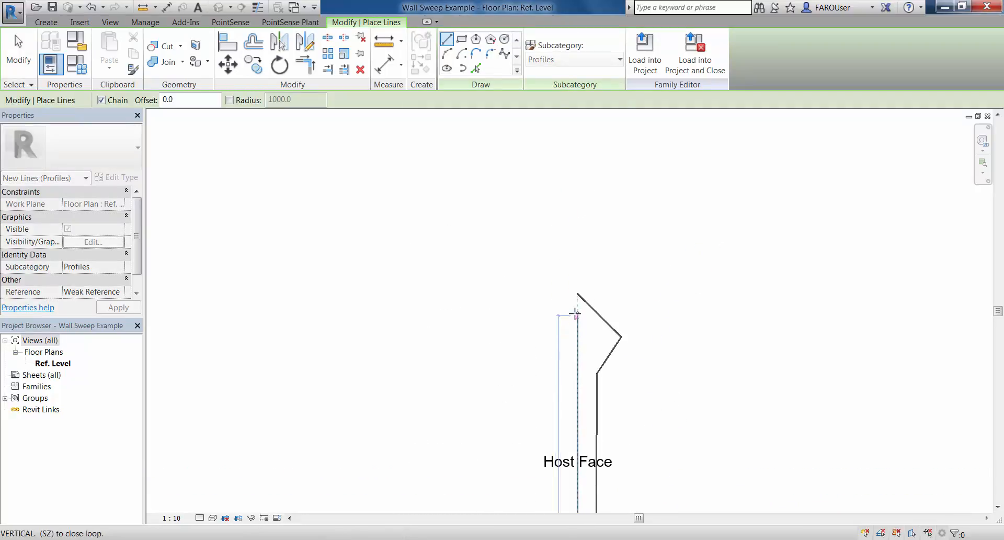
{"action": "left_click", "coordinate": [577, 293]}
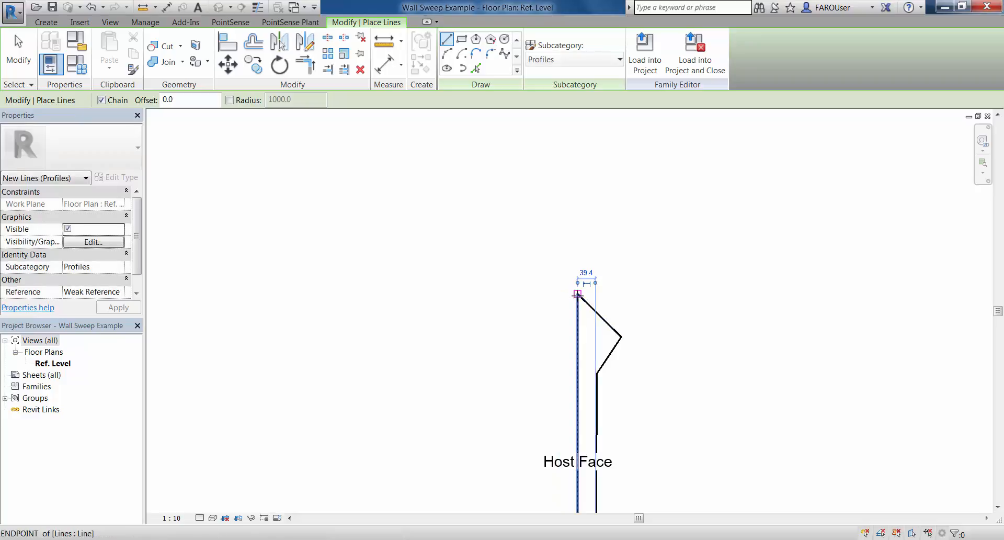
{"action": "key", "text": "Escape"}
{"action": "key", "text": "Escape"}
Load the family into the project, overwriting the existing version and its parameter values, and find Wall Sweep Example among the project's profile families
{"action": "middle_click_drag", "start_coordinate": [694, 333], "coordinate": [677, 263]}
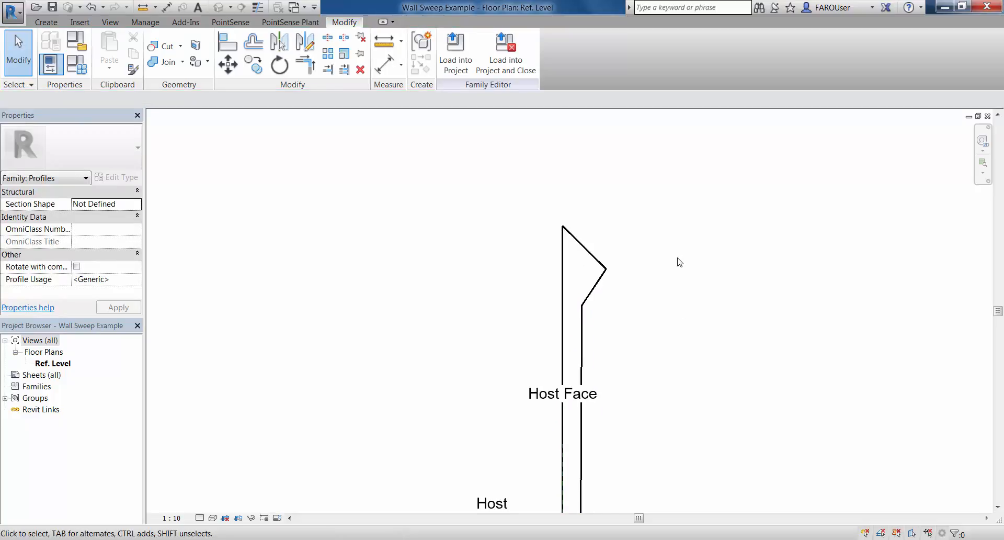
{"action": "scroll", "coordinate": [689, 374], "scroll_direction": "down", "scroll_amount": 2}
{"action": "middle_click_drag", "start_coordinate": [688, 374], "coordinate": [660, 313]}
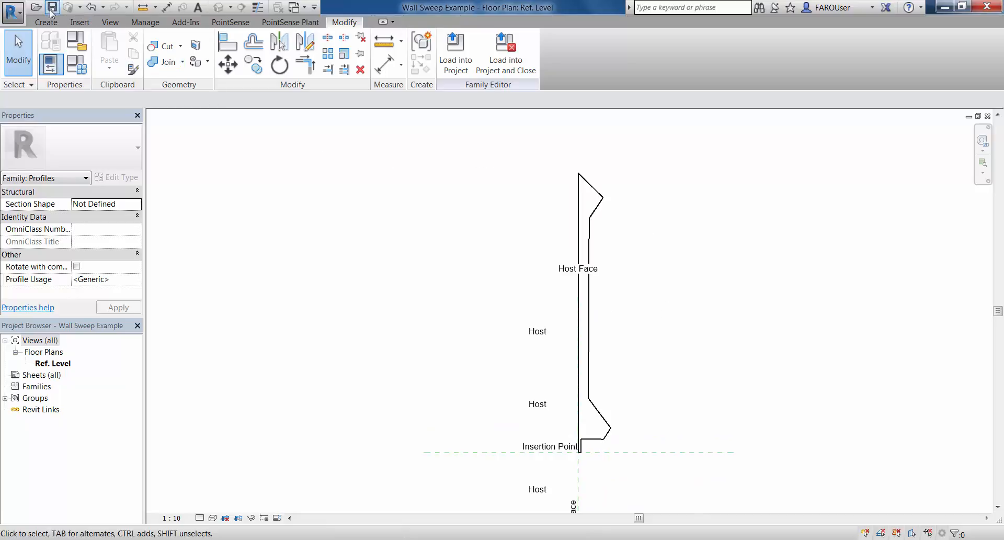
{"action": "left_click", "coordinate": [453, 68]}
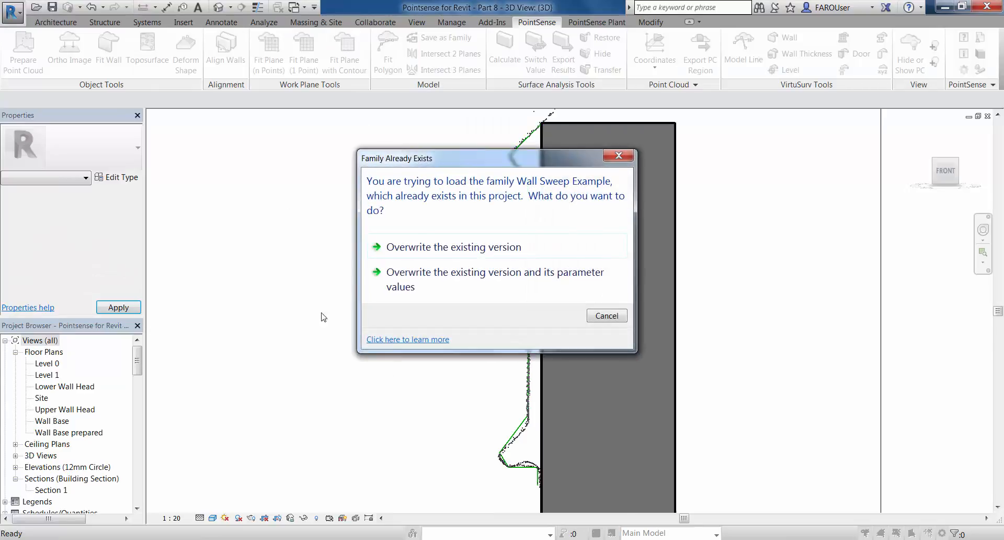
{"action": "left_click", "coordinate": [469, 290]}
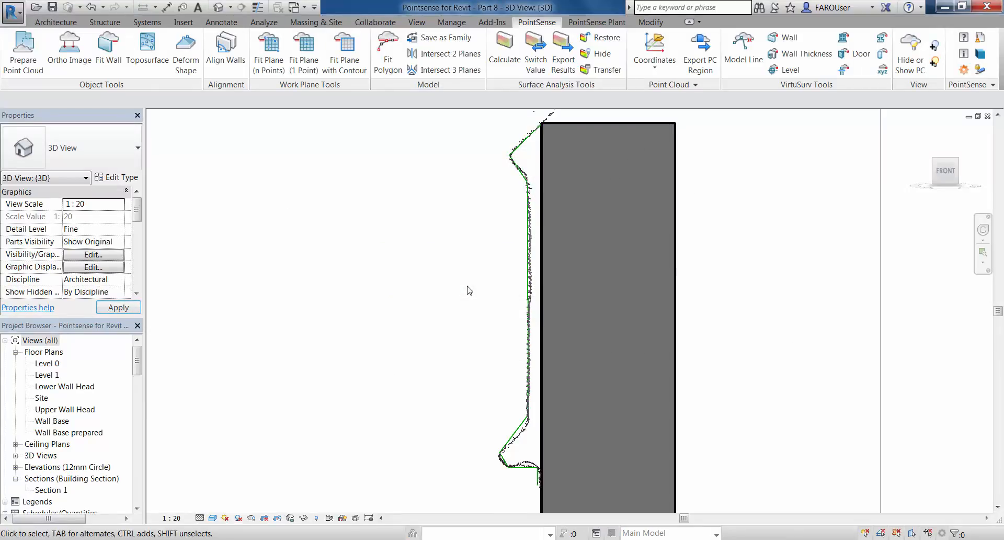
{"action": "scroll", "coordinate": [373, 315], "scroll_direction": "down", "scroll_amount": 2}
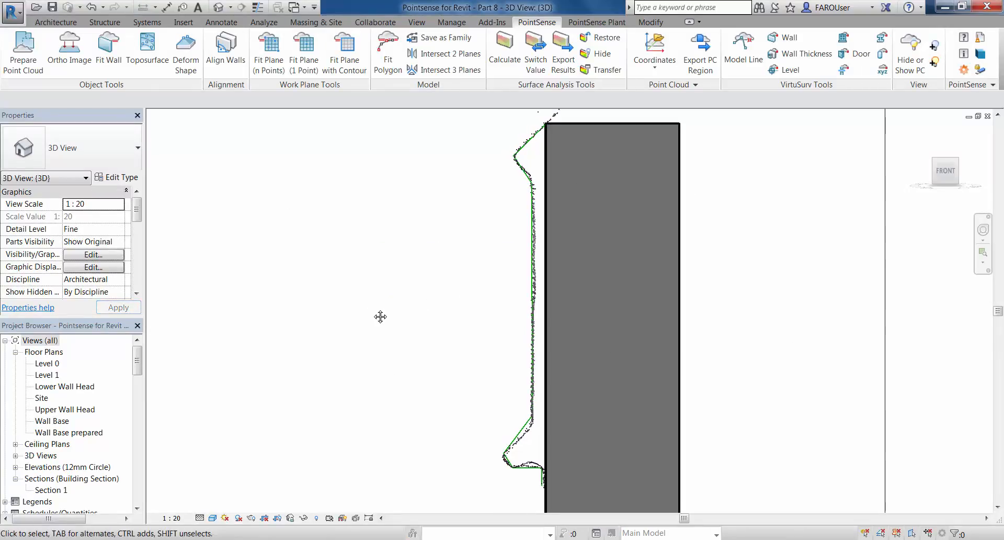
{"action": "left_click_drag", "start_coordinate": [138, 369], "coordinate": [125, 467]}
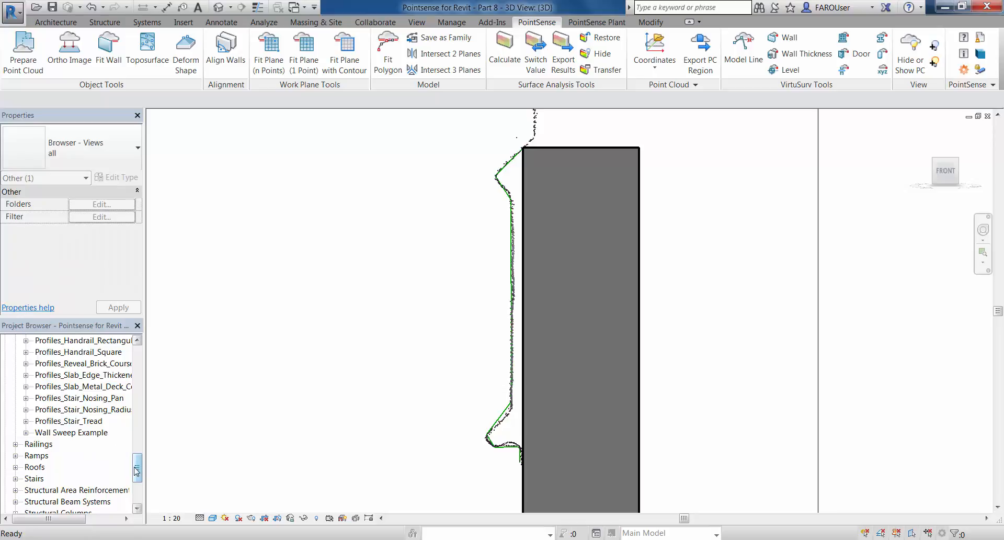
{"action": "left_click_drag", "start_coordinate": [137, 471], "coordinate": [136, 361]}
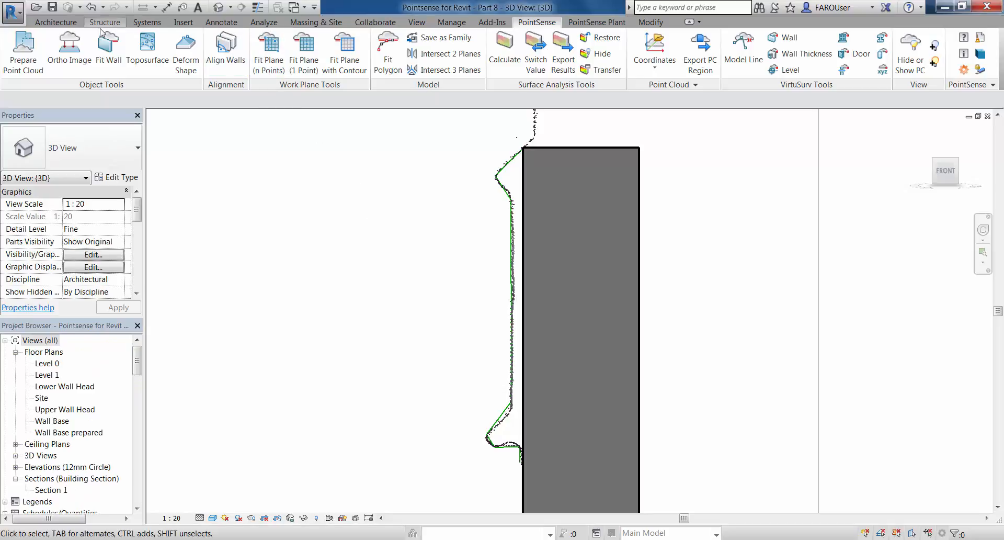
Hide the point cloud and turn off the 3D view's section box to show the complete walls from an angle
{"action": "left_click", "coordinate": [906, 77]}
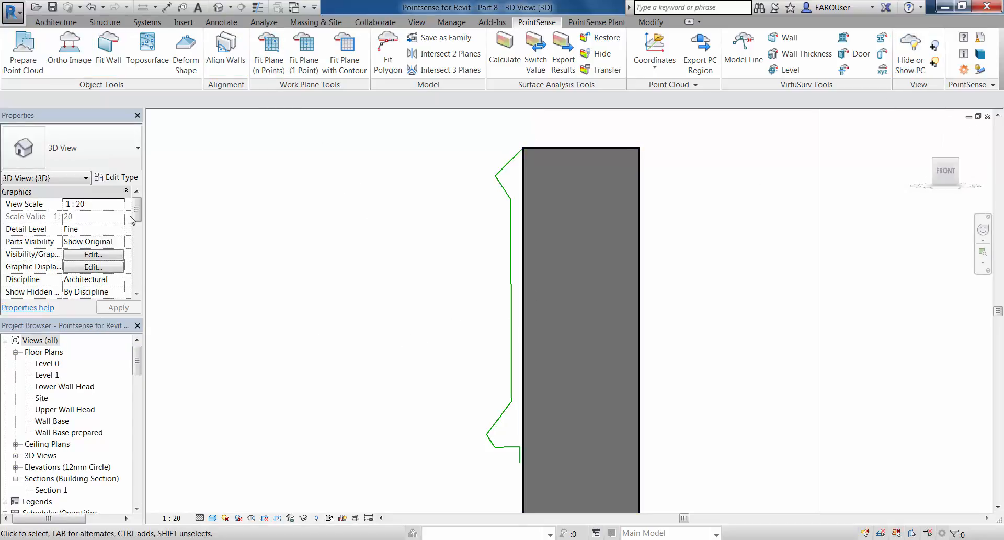
{"action": "left_click_drag", "start_coordinate": [134, 216], "coordinate": [136, 238]}
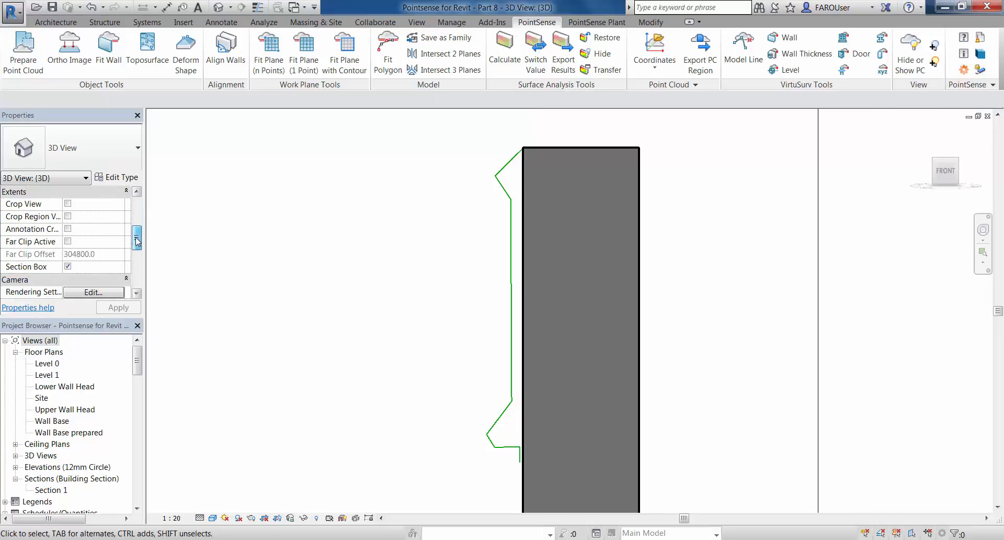
{"action": "left_click", "coordinate": [67, 266]}
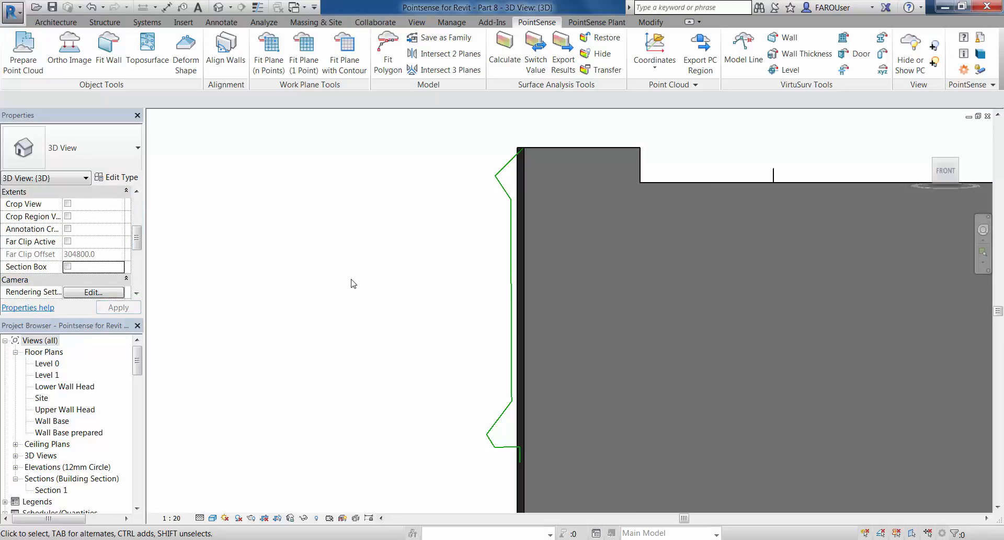
{"action": "middle_click_drag", "start_coordinate": [350, 285], "coordinate": [698, 347], "text": "shift"}
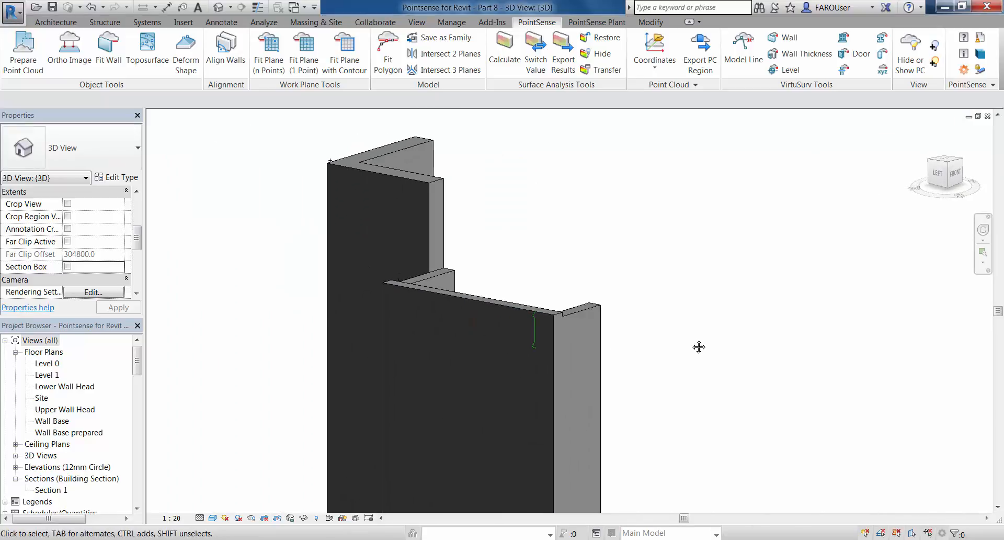
{"action": "middle_click_drag", "start_coordinate": [646, 316], "coordinate": [667, 320]}
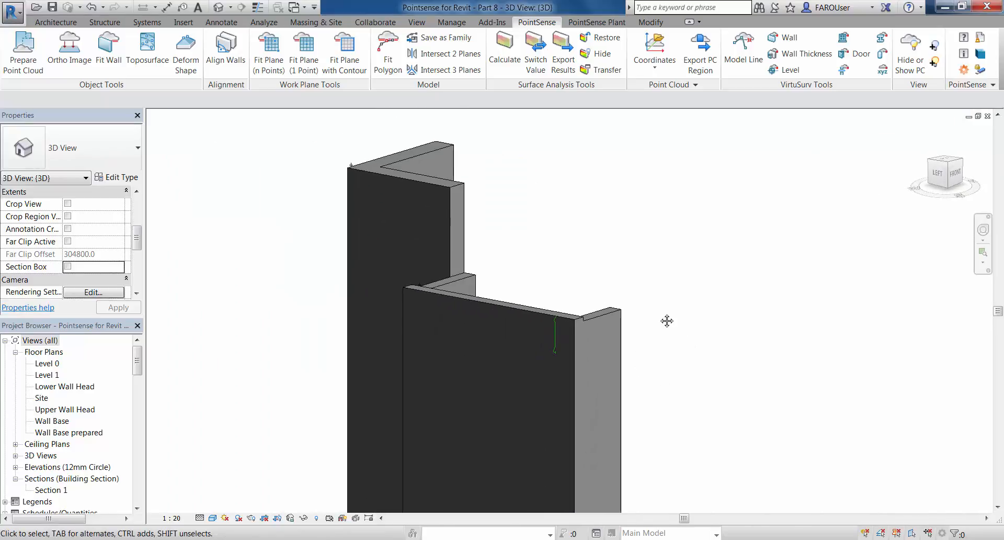
Raise the top of the narrow end wall slightly to meet the top of the adjoining lower wall
{"action": "left_click", "coordinate": [617, 328]}
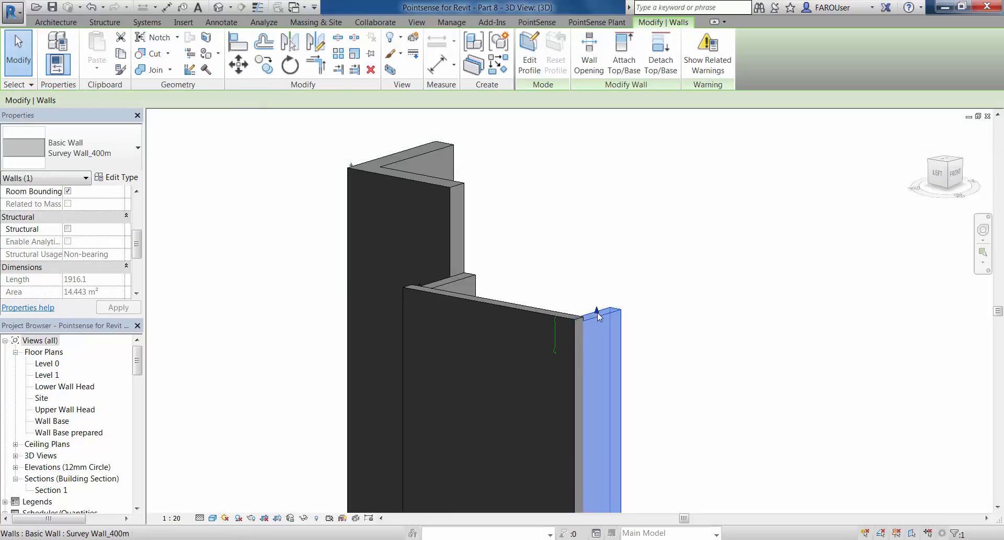
{"action": "left_click_drag", "start_coordinate": [599, 313], "coordinate": [601, 311]}
{"action": "key", "text": "Escape"}
{"action": "middle_click_drag", "start_coordinate": [701, 336], "coordinate": [716, 342]}
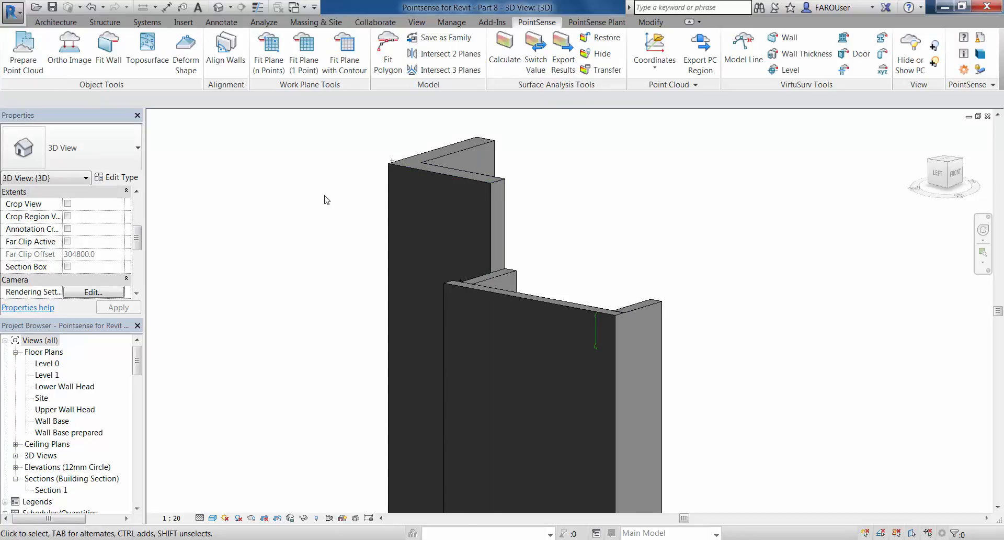
Start a wall sweep and duplicate the Cornice type under the name Wall Sweep Example
{"action": "left_click", "coordinate": [56, 22]}
{"action": "left_click", "coordinate": [53, 66]}
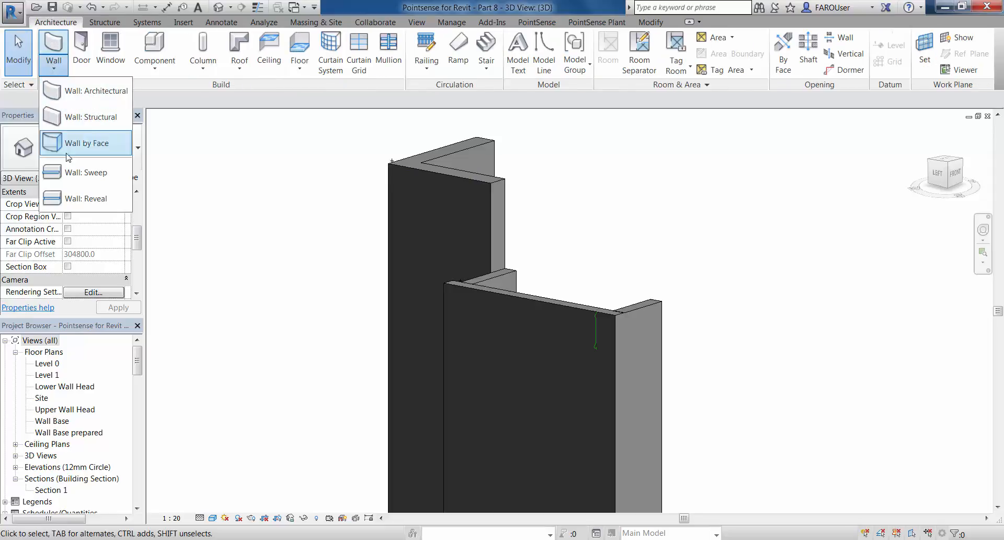
{"action": "left_click", "coordinate": [72, 174]}
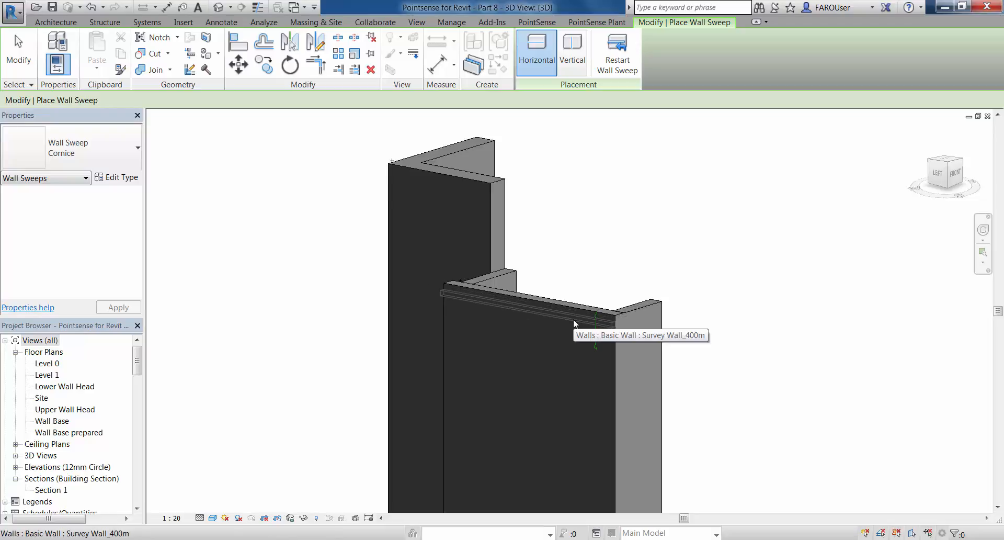
{"action": "left_click", "coordinate": [119, 178]}
{"action": "left_click", "coordinate": [436, 146]}
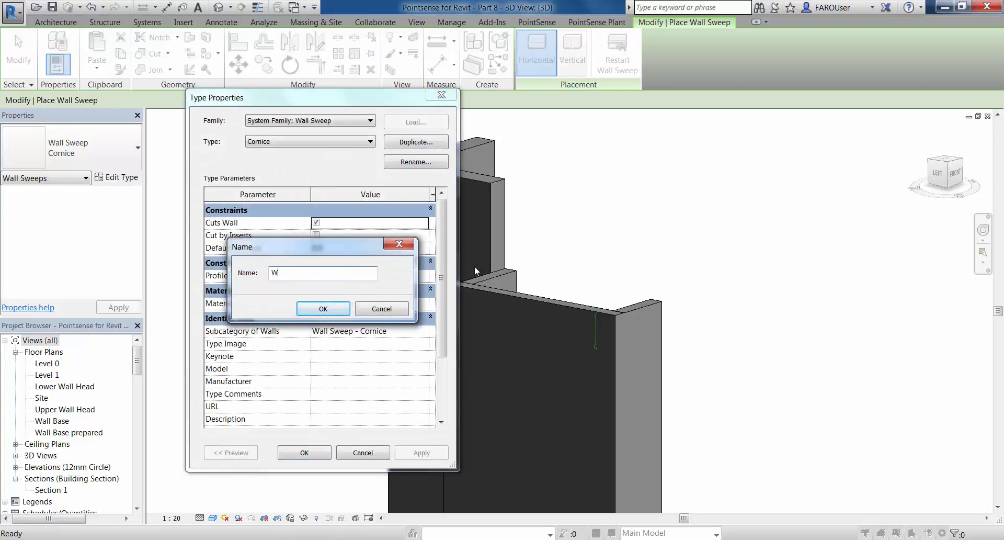
{"action": "type", "text": "Wall Sweep Example"}
{"action": "left_click", "coordinate": [330, 309]}
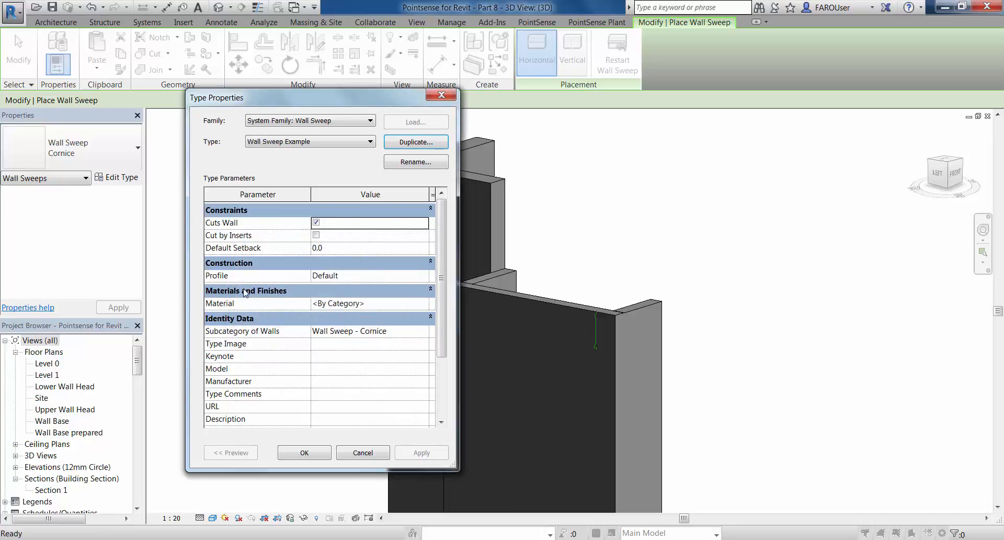
Assign the profile Wall Sweep Example : Wall Sweep Example to the new wall sweep type and accept the type properties
{"action": "left_click", "coordinate": [357, 274]}
{"action": "left_click", "coordinate": [424, 276]}
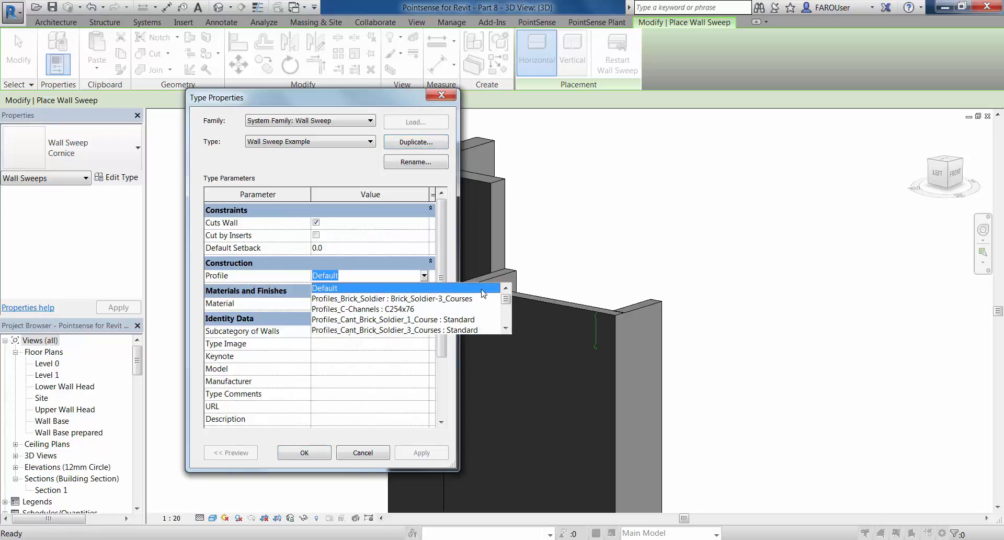
{"action": "left_click_drag", "start_coordinate": [505, 300], "coordinate": [506, 320]}
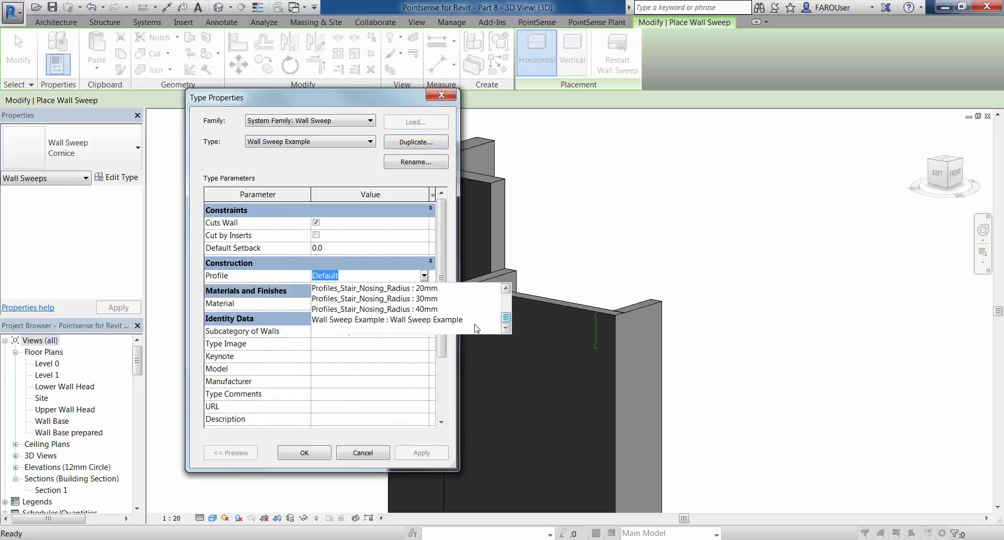
{"action": "left_click", "coordinate": [354, 320]}
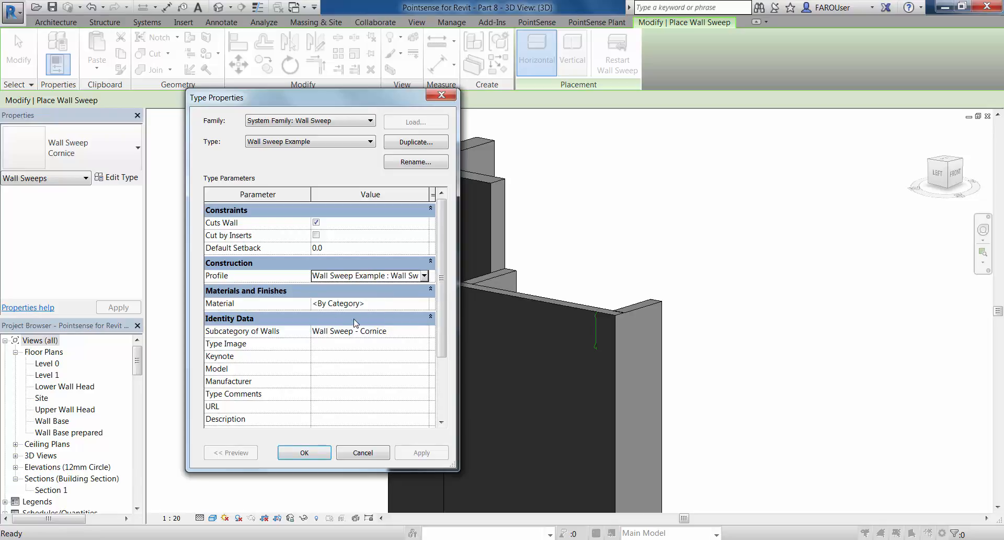
{"action": "left_click", "coordinate": [313, 453]}
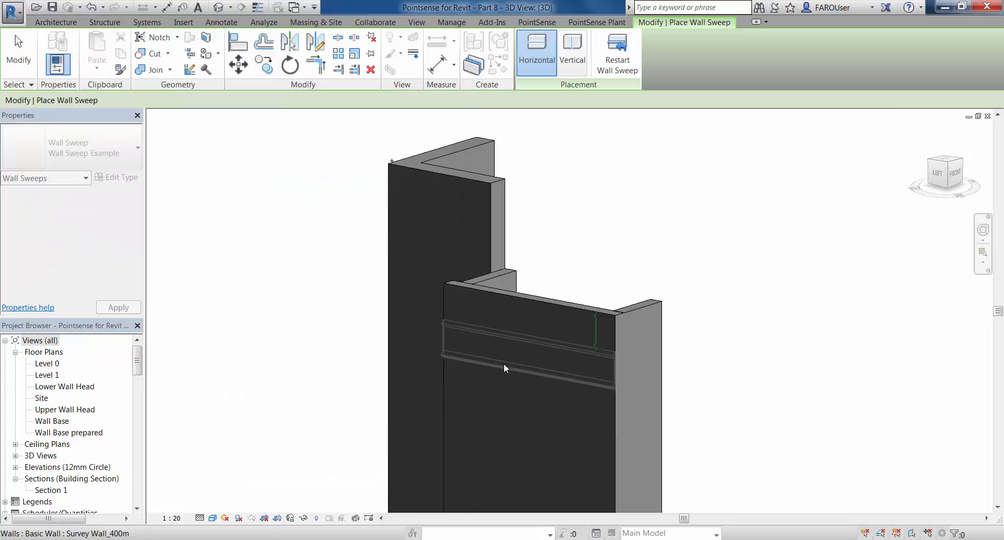
Place a horizontal wall sweep along the top of the lower dark wall and continue it around the corner onto the narrow end wall
{"action": "left_click", "coordinate": [507, 330]}
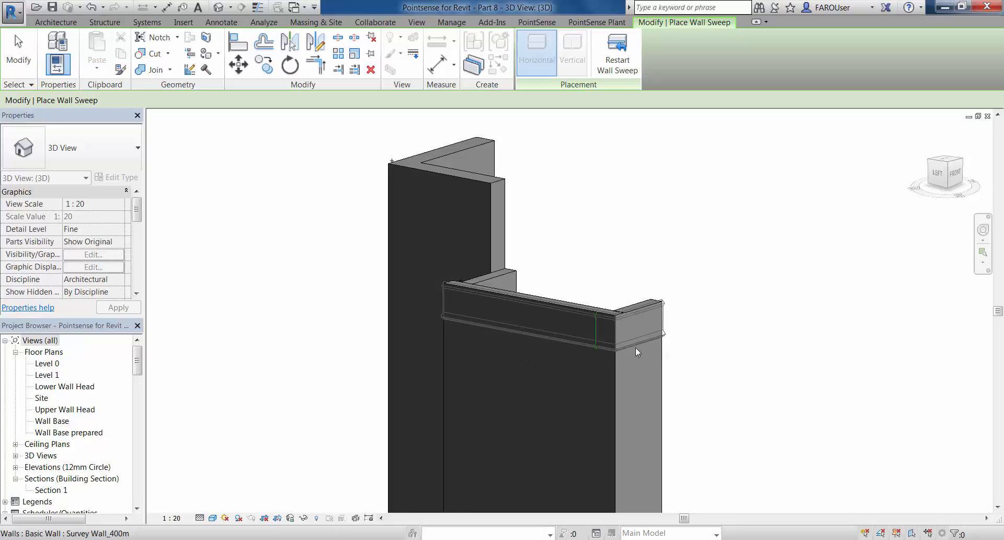
{"action": "left_click", "coordinate": [636, 348]}
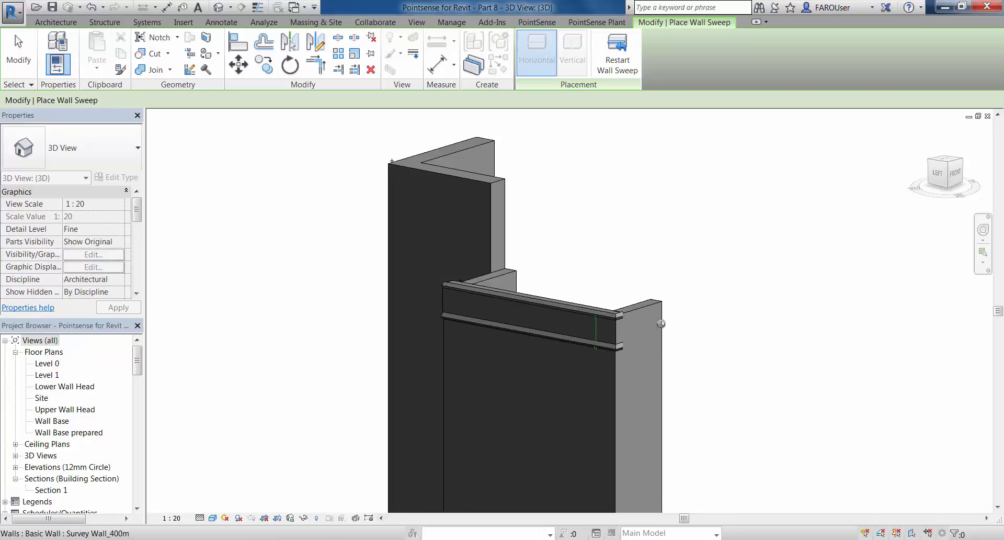
{"action": "scroll", "coordinate": [663, 321], "scroll_direction": "up", "scroll_amount": 5}
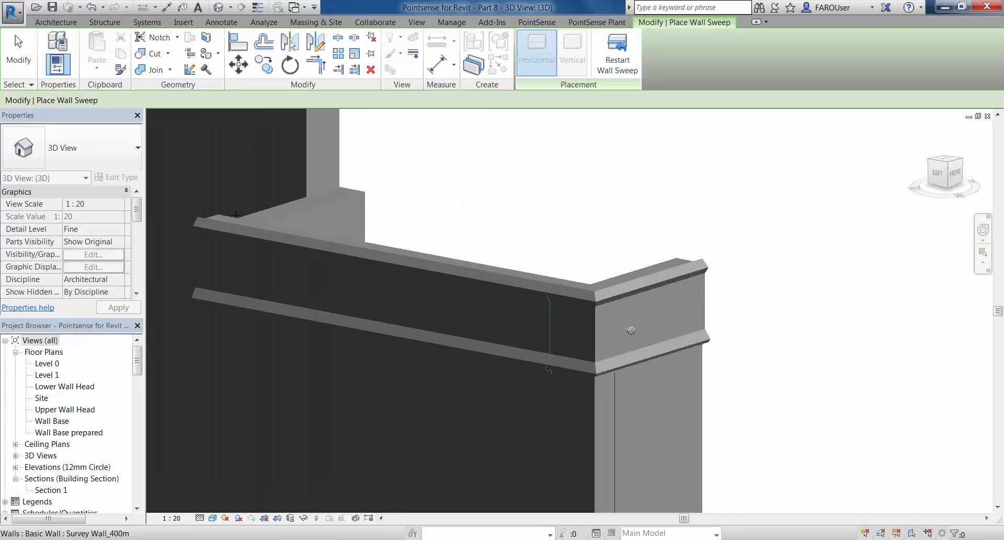
{"action": "middle_click_drag", "start_coordinate": [631, 330], "coordinate": [724, 291]}
{"action": "key", "text": "Escape"}
{"action": "key", "text": "Escape"}
Place another horizontal Wall Sweep Example sweep along the tops of the two taller walls, continuing around their outer corner
{"action": "scroll", "coordinate": [691, 343], "scroll_direction": "down", "scroll_amount": 4}
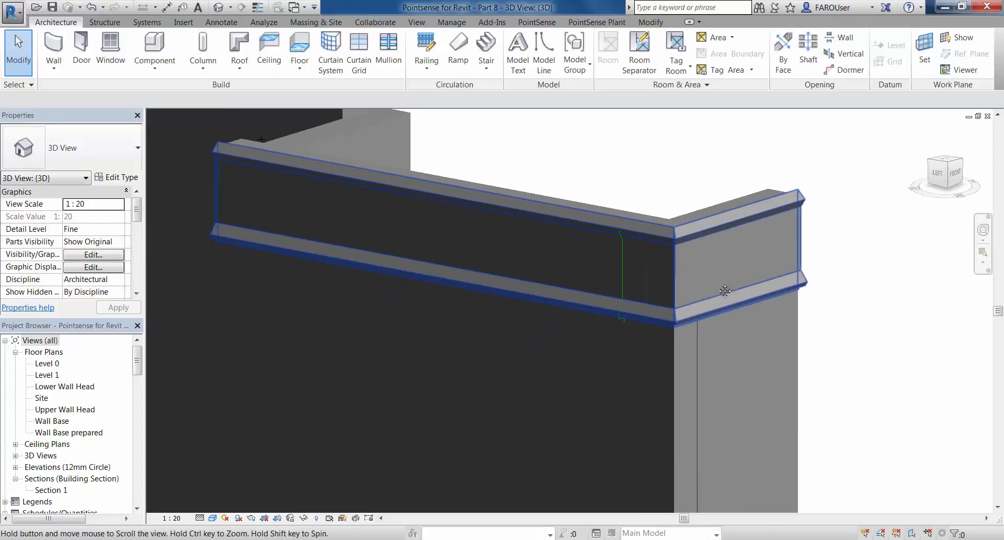
{"action": "middle_click_drag", "start_coordinate": [657, 356], "coordinate": [708, 315], "text": "shift"}
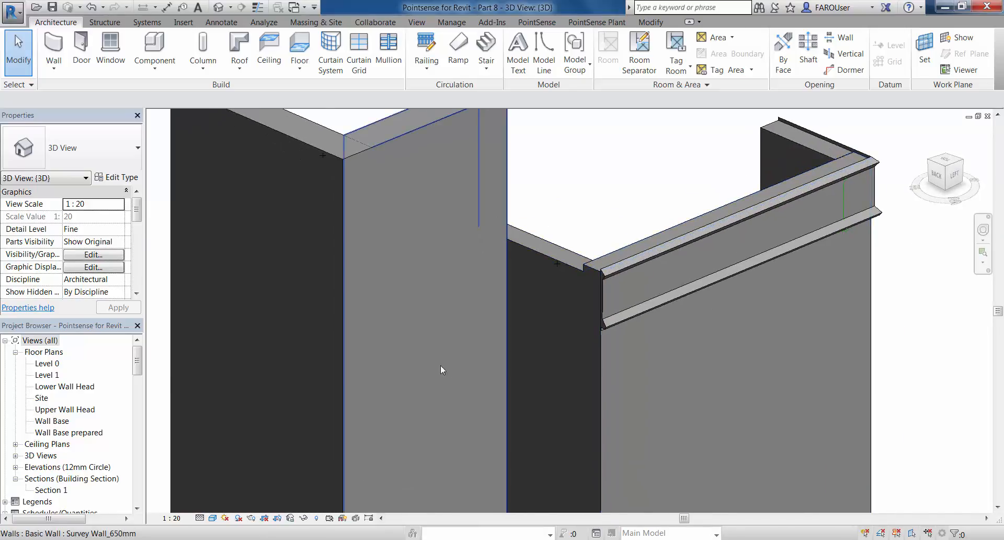
{"action": "middle_click_drag", "start_coordinate": [440, 365], "coordinate": [648, 382]}
{"action": "scroll", "coordinate": [647, 379], "scroll_direction": "down", "scroll_amount": 2}
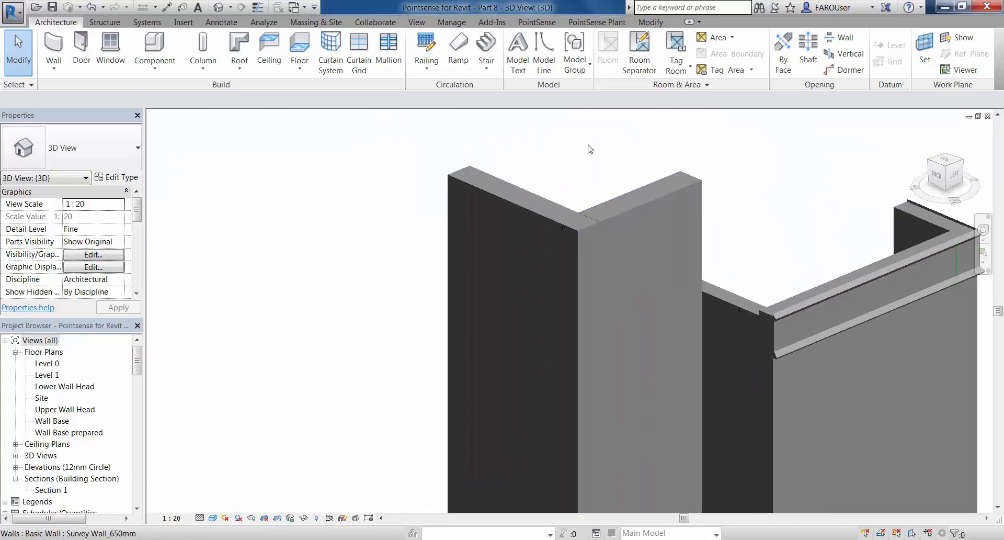
{"action": "left_click", "coordinate": [55, 65]}
{"action": "left_click", "coordinate": [86, 172]}
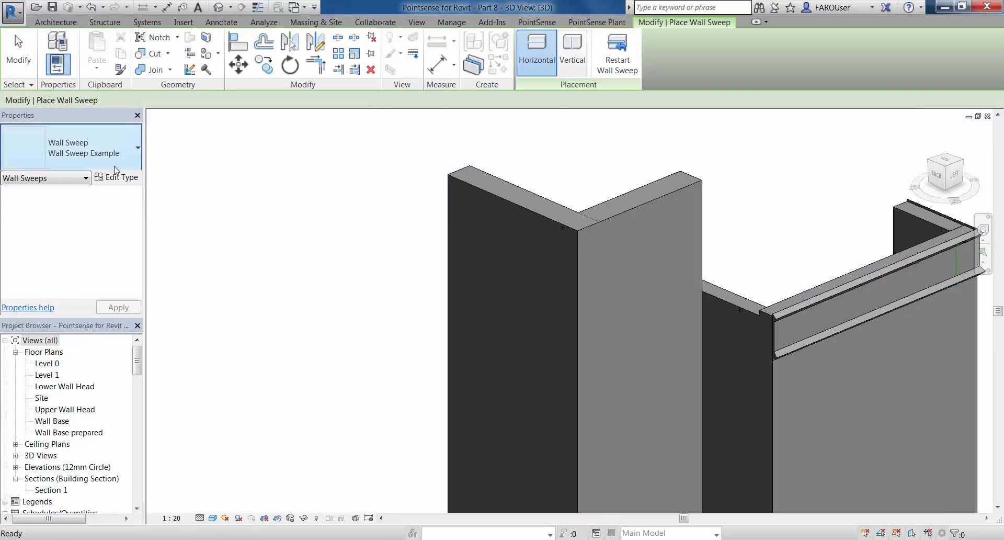
{"action": "left_click", "coordinate": [500, 243]}
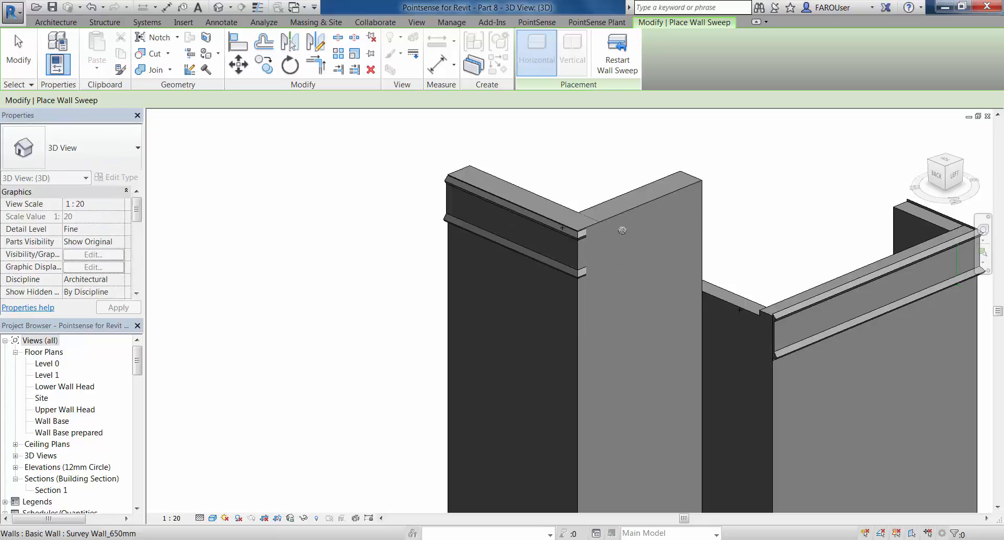
{"action": "left_click", "coordinate": [623, 230]}
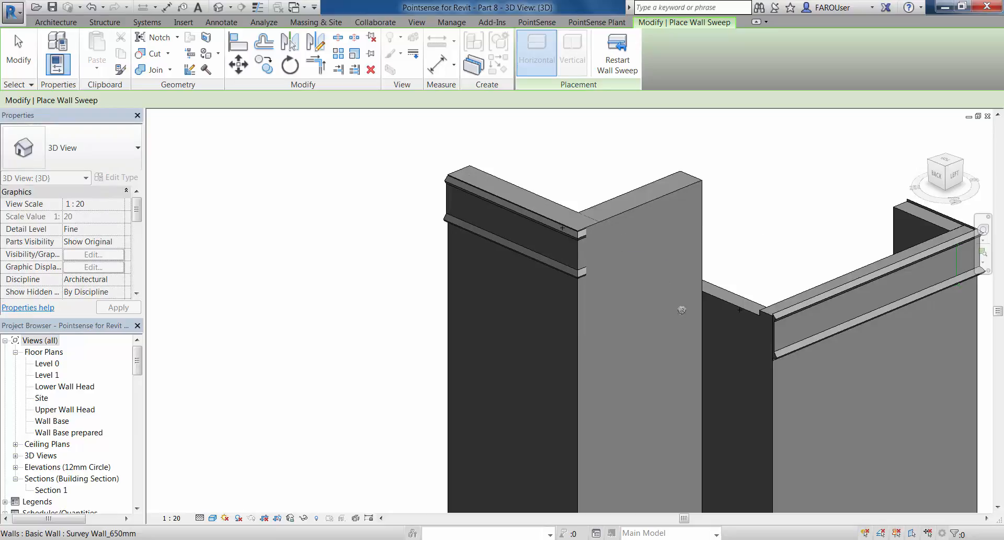
{"action": "left_click", "coordinate": [761, 318]}
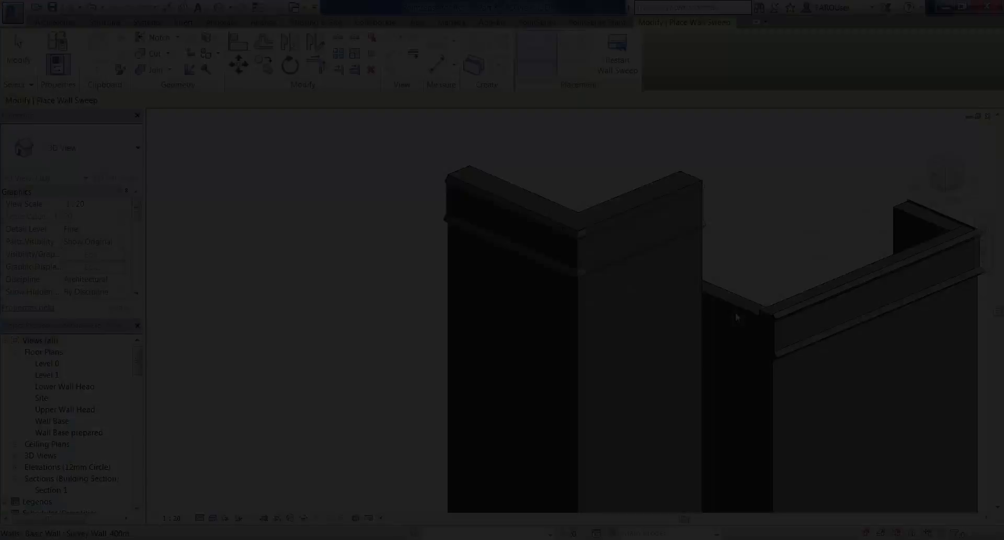